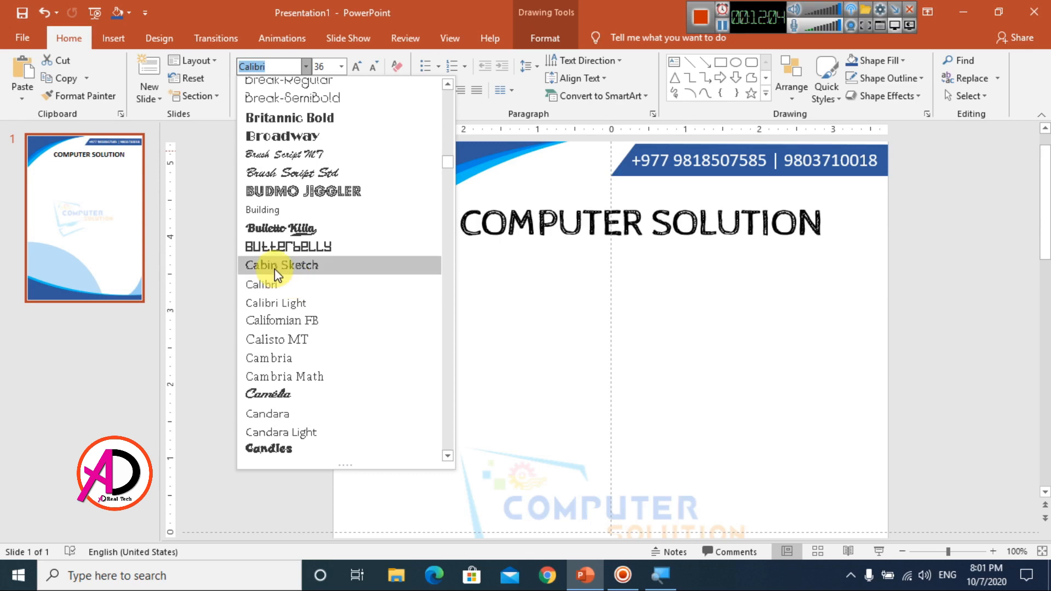
Step: Make the COMPUTER SOLUTION title red, italic Colaborate-Bold and reposition it on the header
scroll(284, 290, down, 15)
click(303, 358)
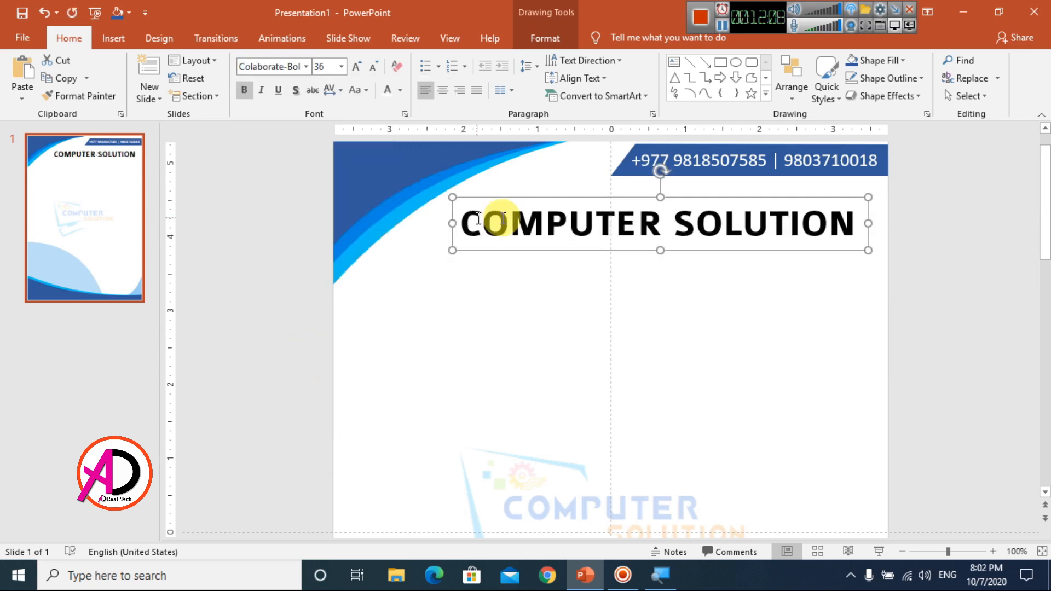
click(261, 90)
drag(537, 211, 567, 199)
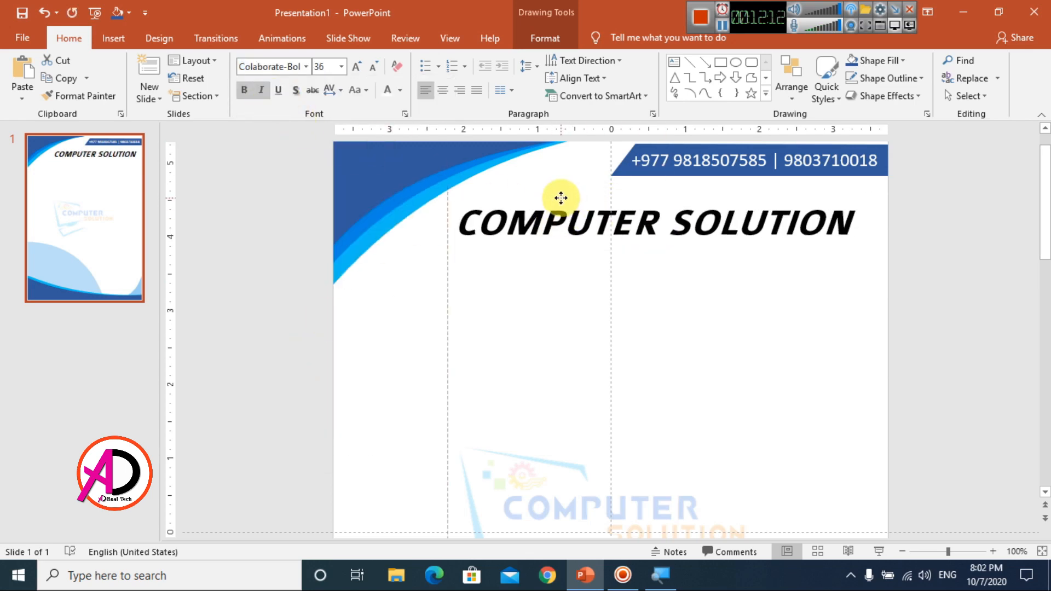
drag(464, 223, 796, 224)
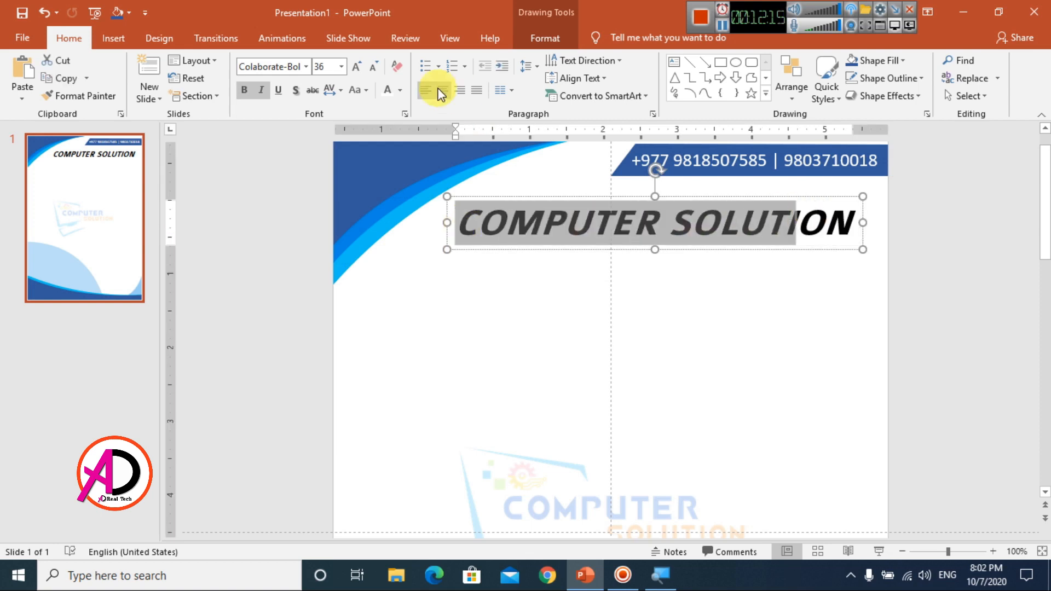
click(401, 90)
click(694, 207)
triple_click(683, 221)
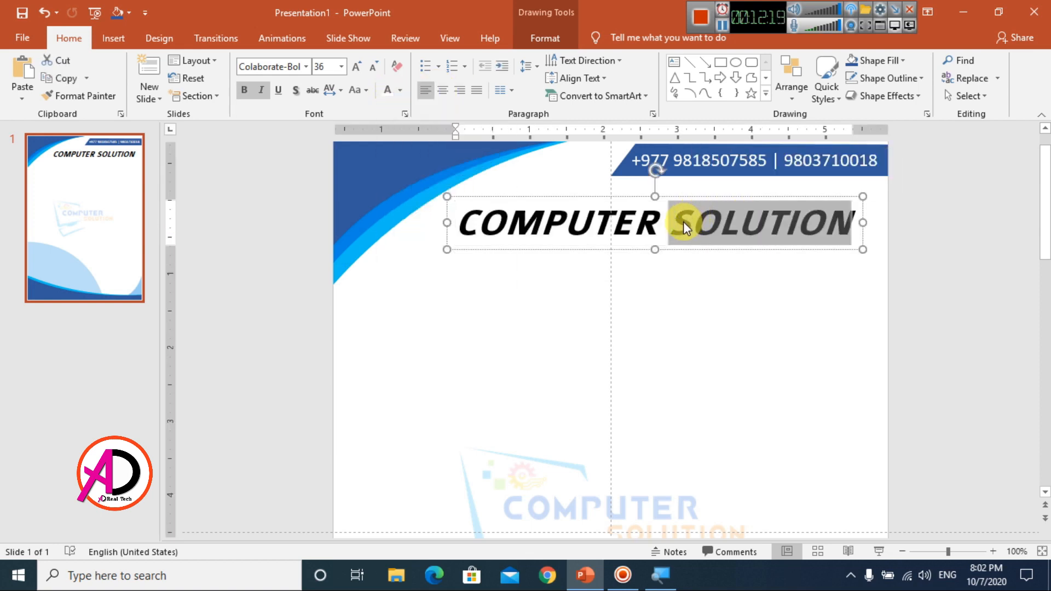
click(400, 90)
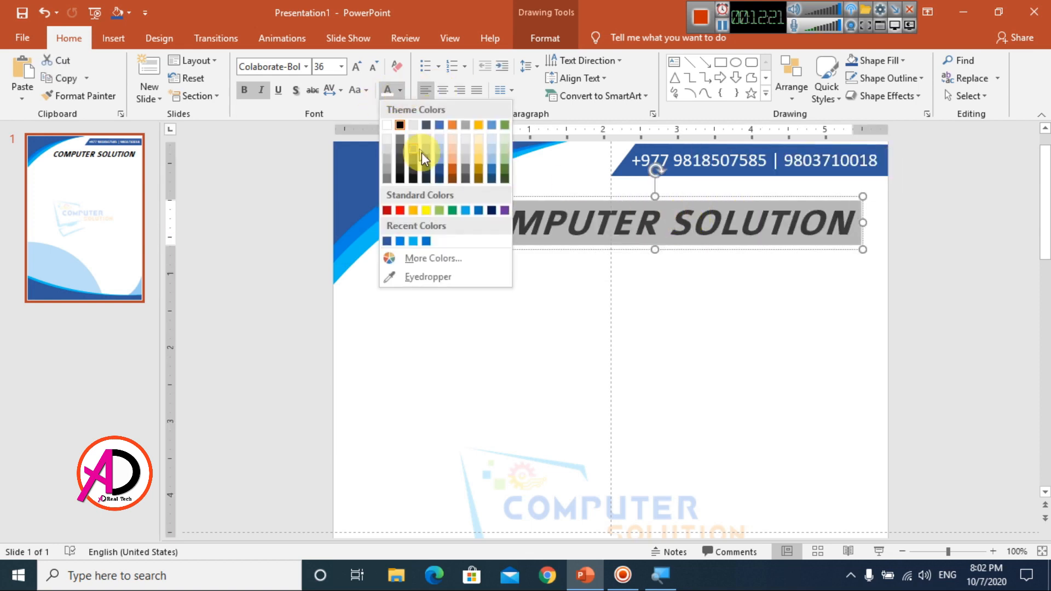
click(388, 241)
click(587, 194)
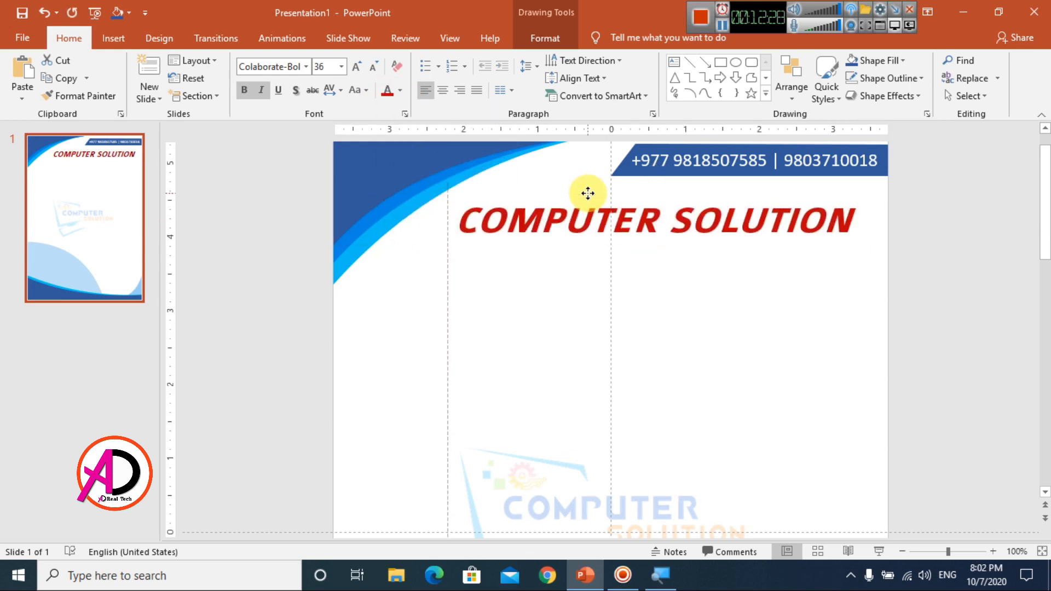
click(699, 301)
Step: Duplicate the phone-number box with Ctrl+D and shift the copy slightly down
click(670, 164)
click(682, 175)
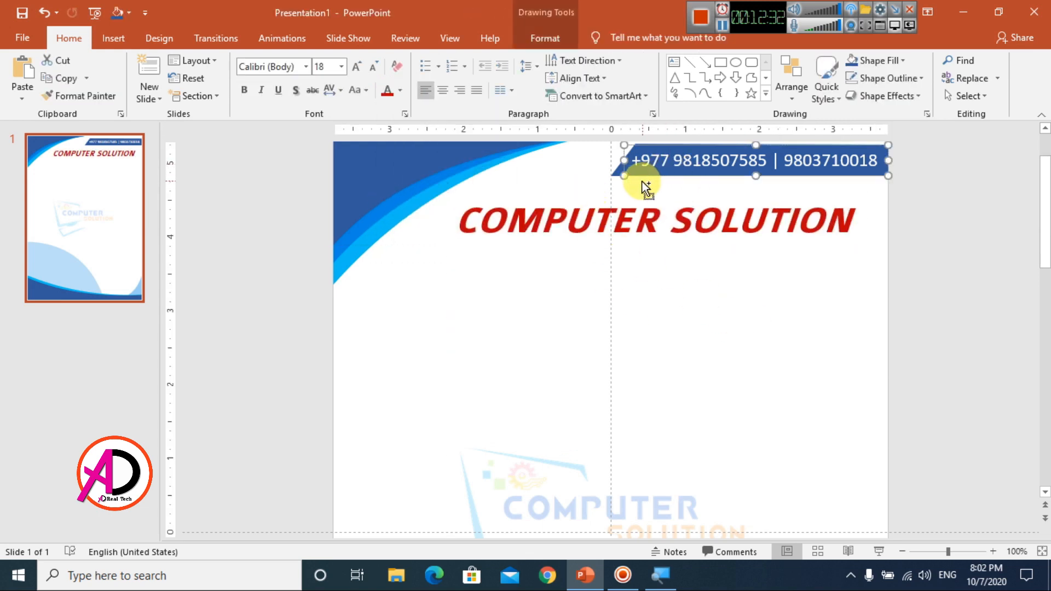
key(ctrl+d)
mouse_move(678, 187)
mouse_down()
mouse_move(660, 199)
mouse_move(692, 202)
mouse_up()
Step: Replace the copied phone text with the contact's full name and move it right under the banner
click(388, 91)
click(732, 200)
key(ctrl+a)
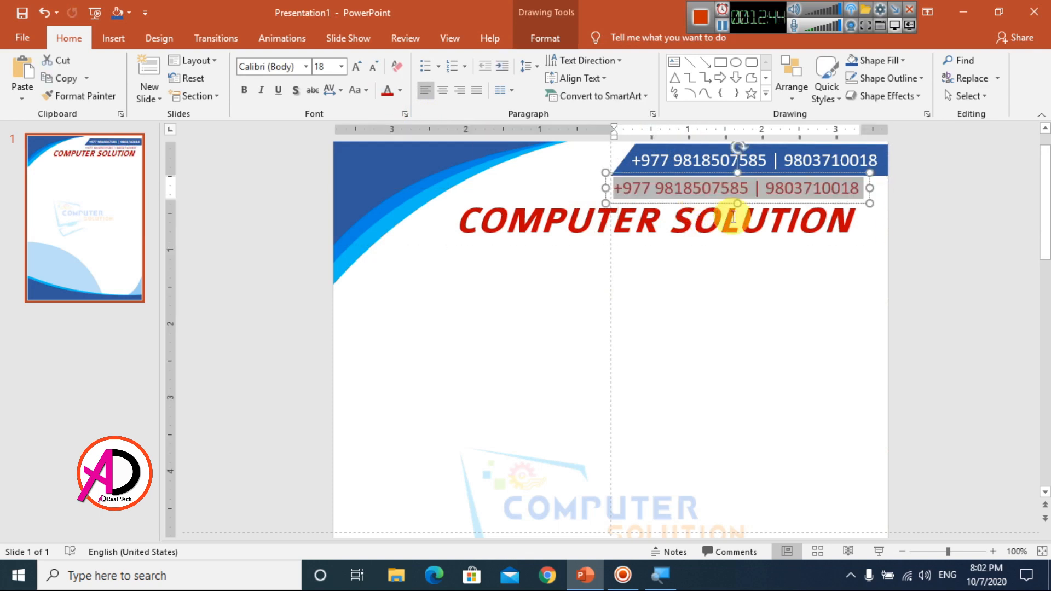
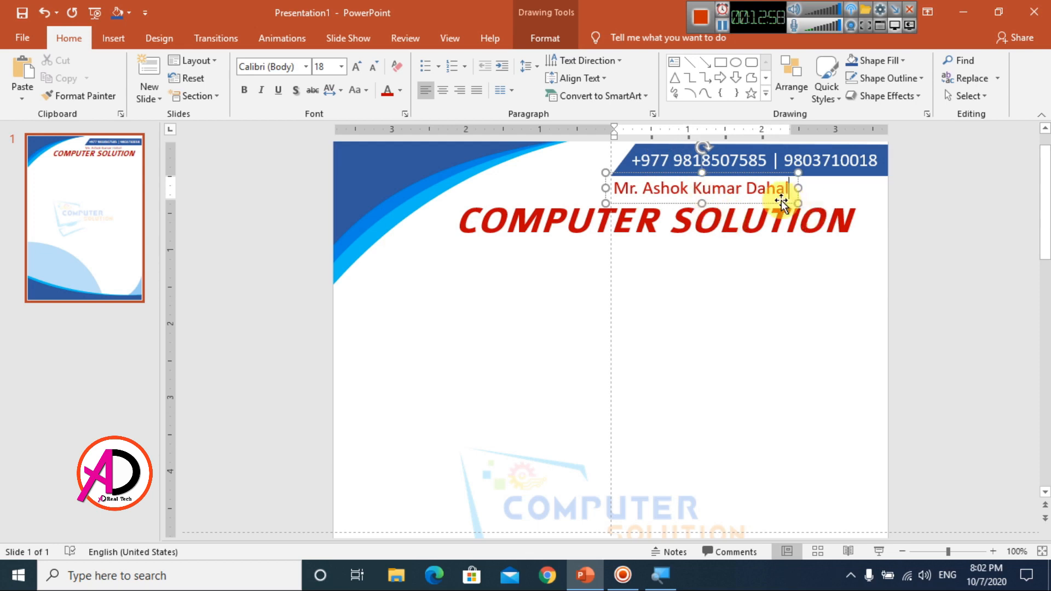
drag(779, 204, 842, 204)
Step: Colour the name line black
click(400, 90)
click(401, 124)
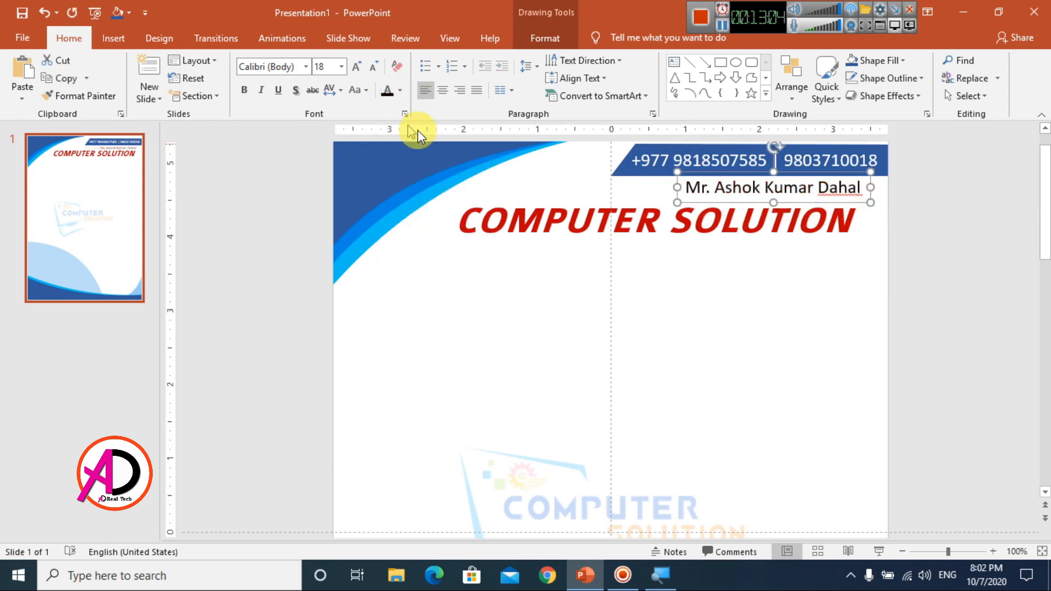
click(931, 289)
click(815, 204)
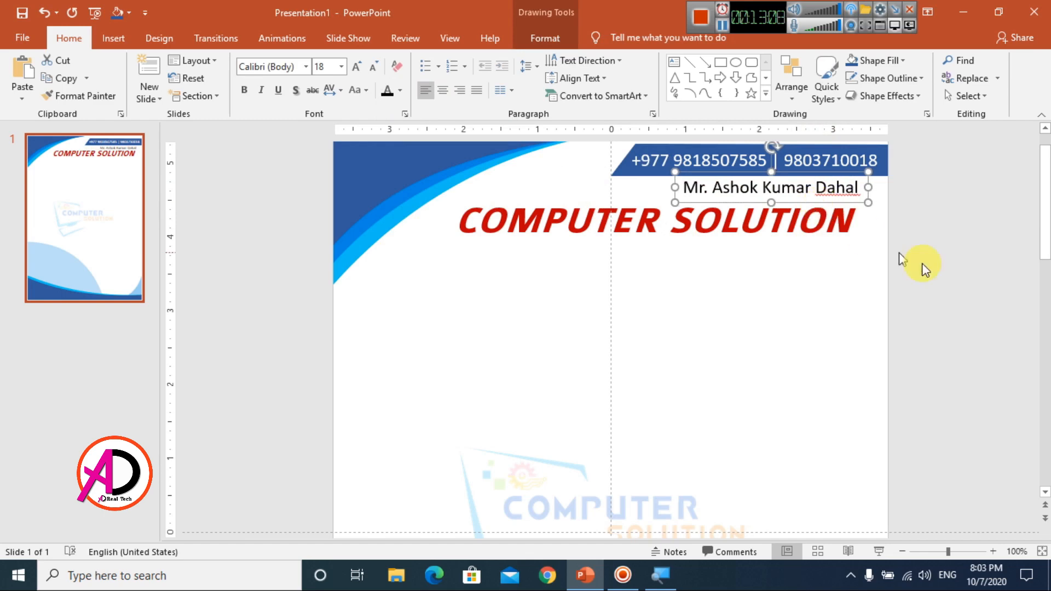
click(976, 285)
scroll(977, 285, down, 7)
scroll(712, 315, up, 2)
scroll(696, 305, up, 5)
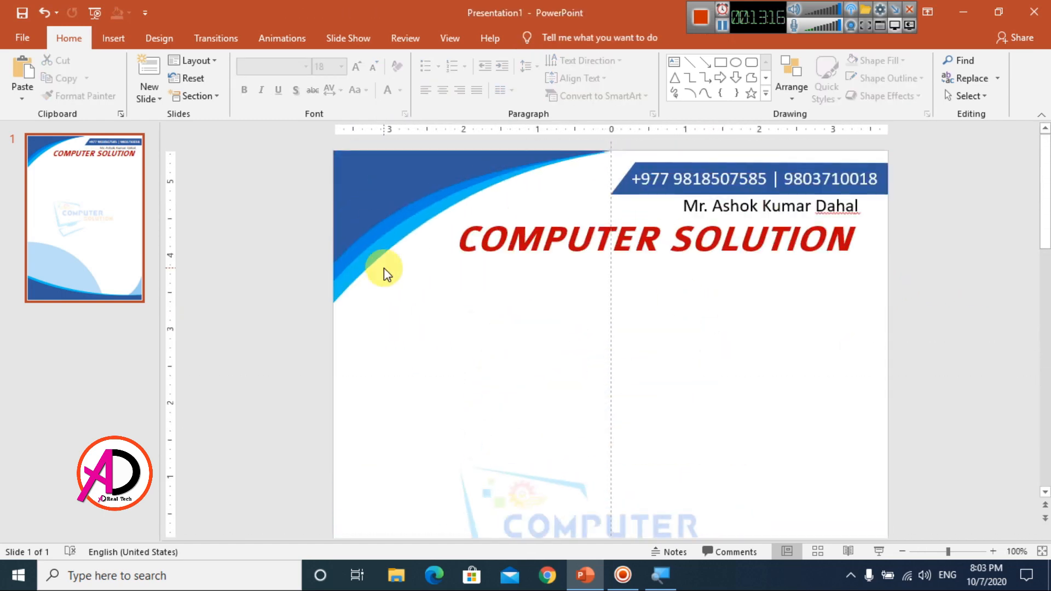
Step: Draw a long rectangle bar below the title to the slide edge, dark blue with no outline
click(113, 38)
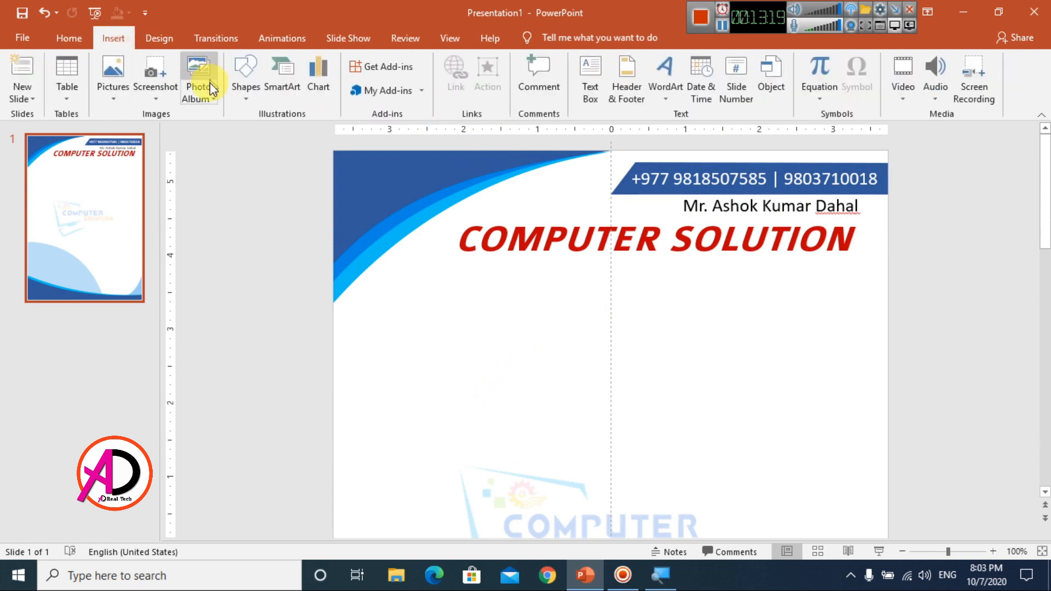
click(246, 90)
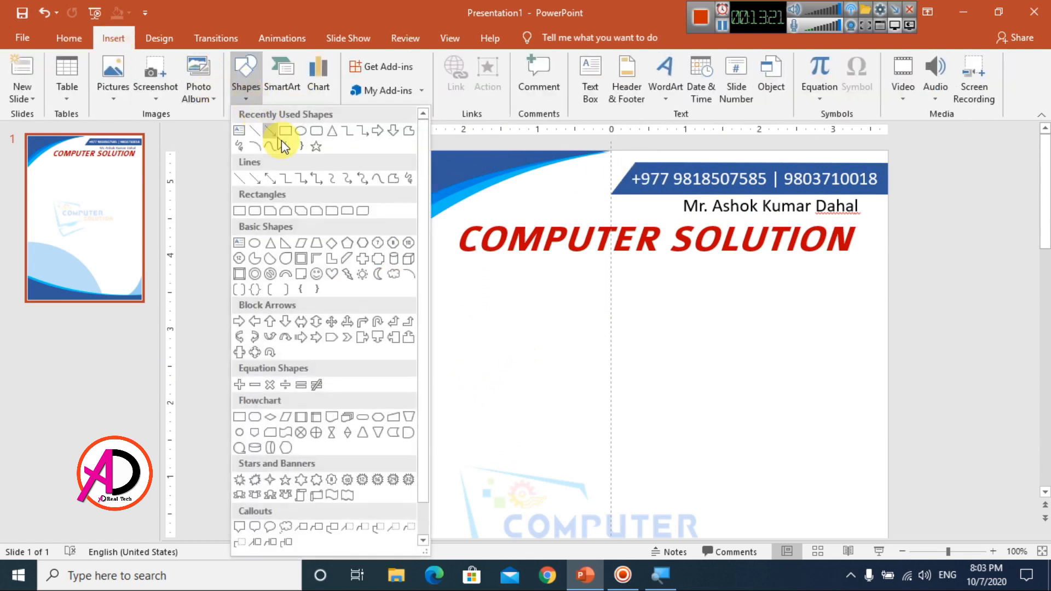
click(291, 141)
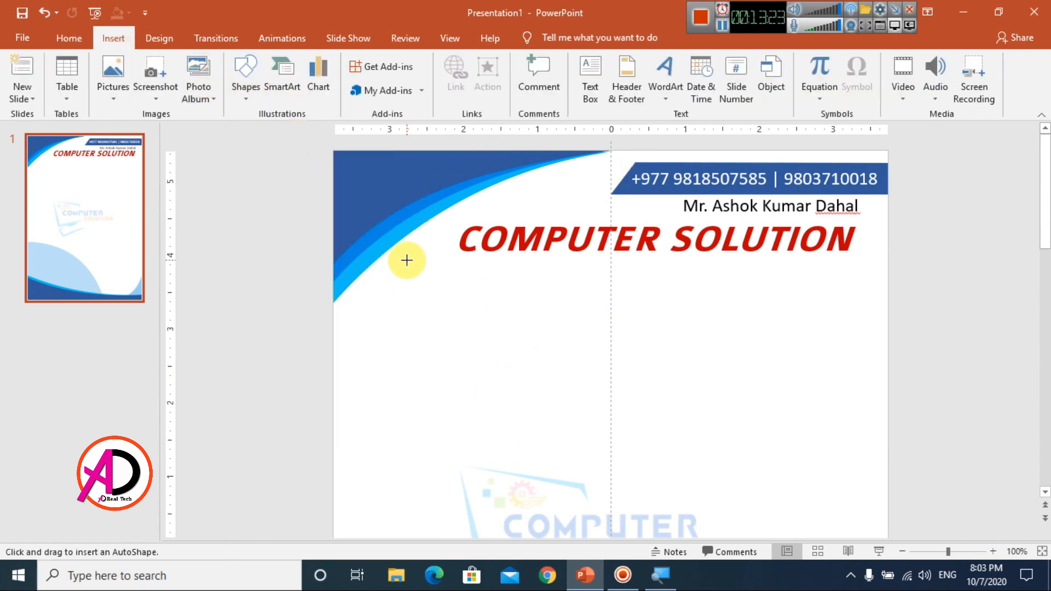
drag(406, 263, 813, 291)
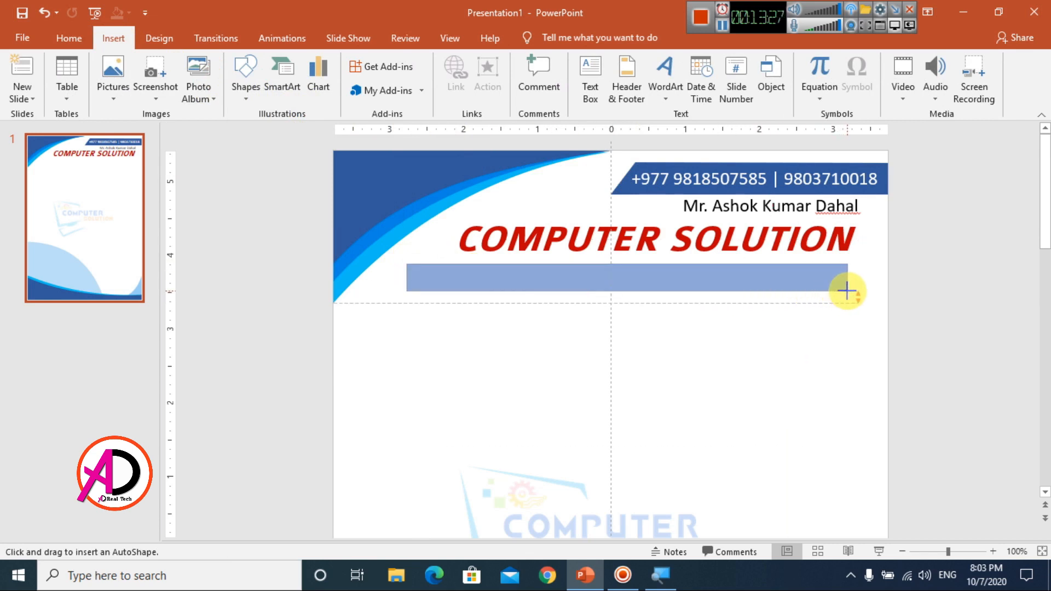
drag(847, 291, 887, 290)
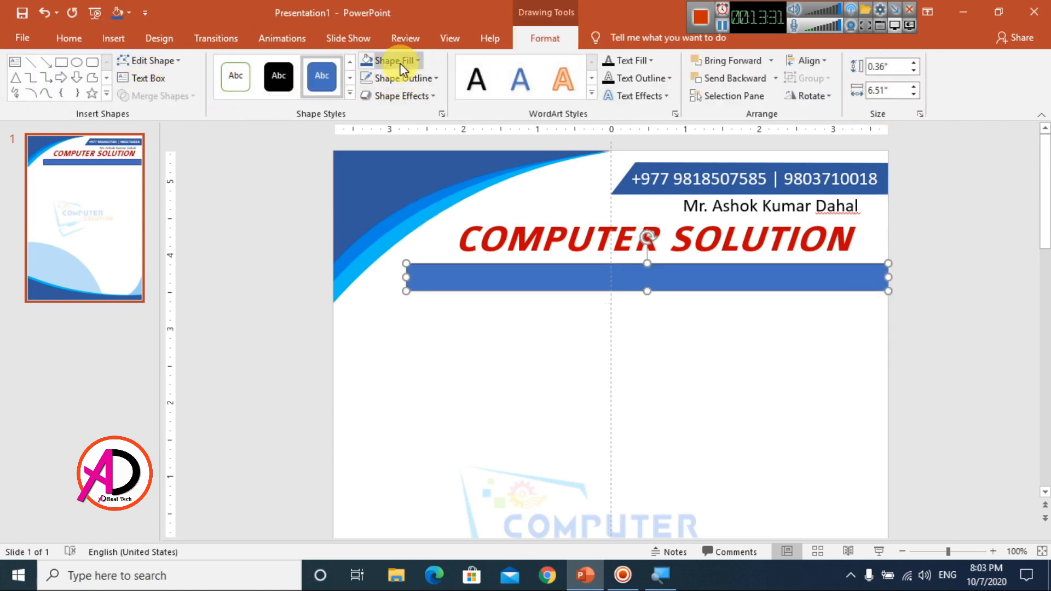
click(400, 65)
click(366, 211)
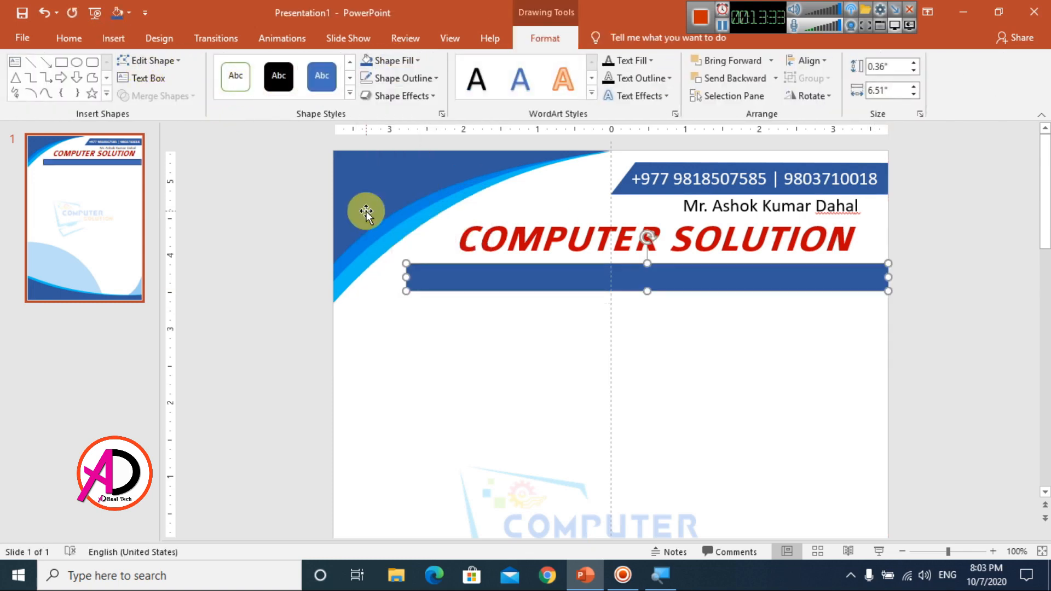
click(398, 77)
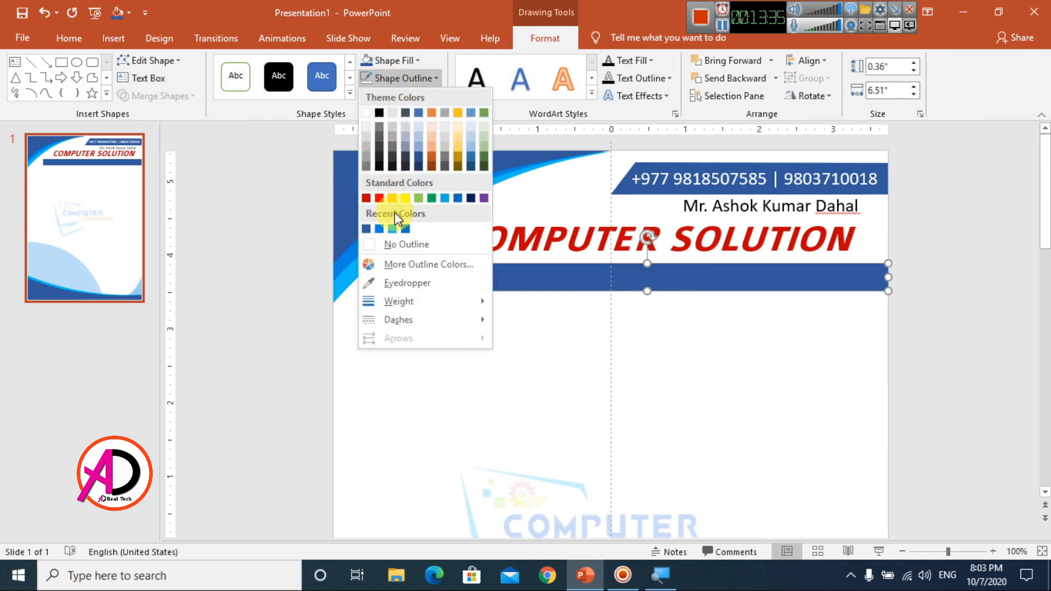
click(393, 244)
Step: Slant the bar's left end by moving its top-left point right with Edit Points
click(130, 60)
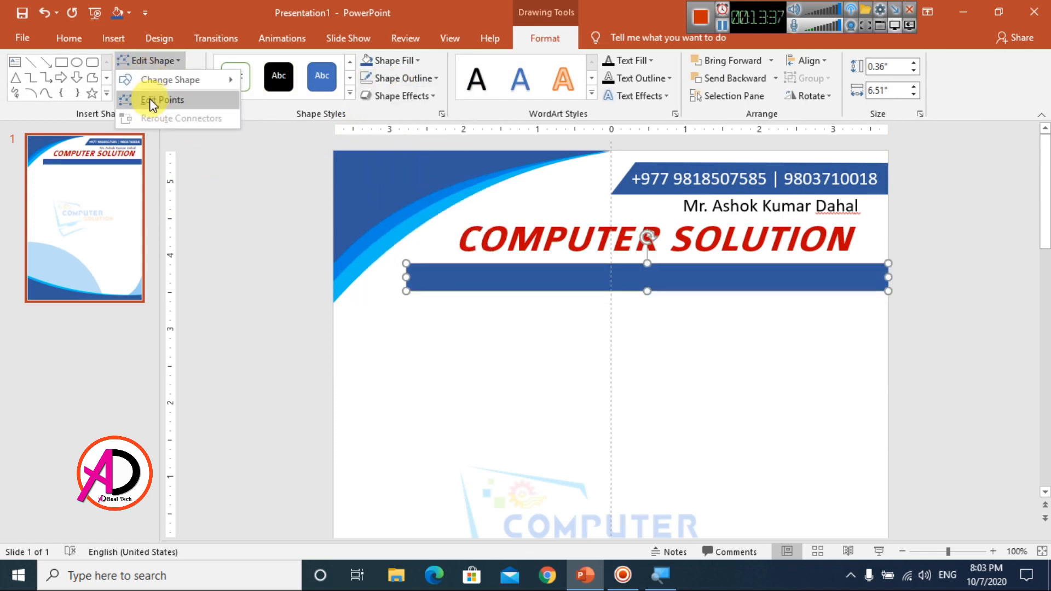
click(148, 99)
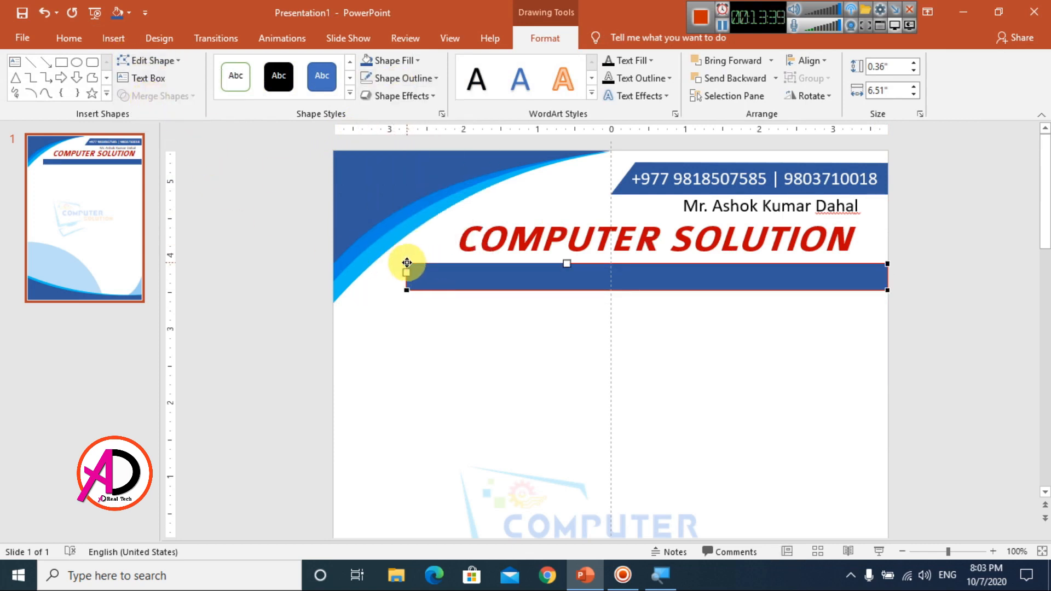
drag(407, 263, 420, 261)
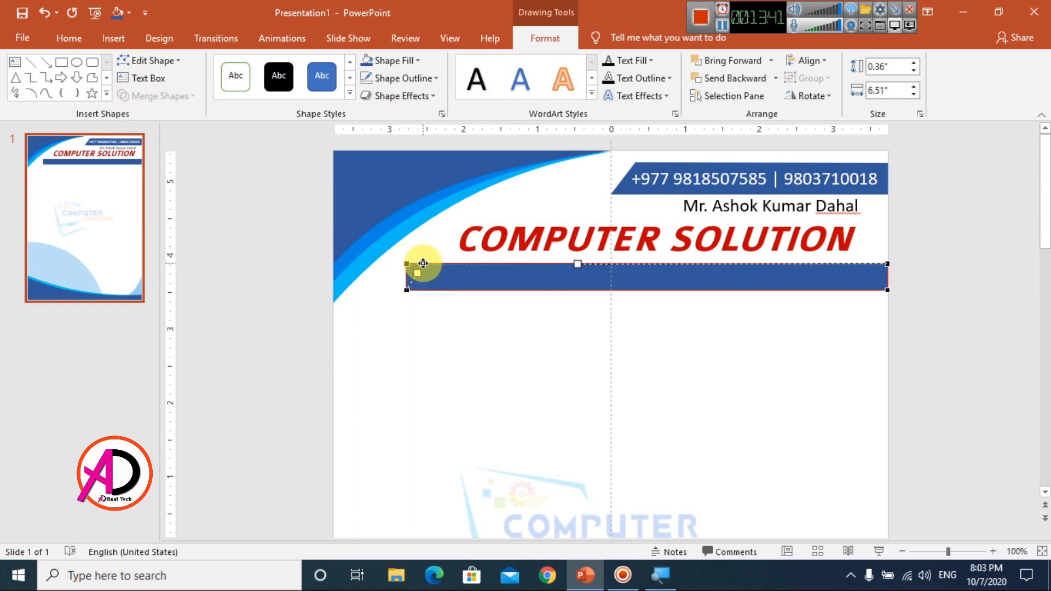
drag(427, 261, 428, 262)
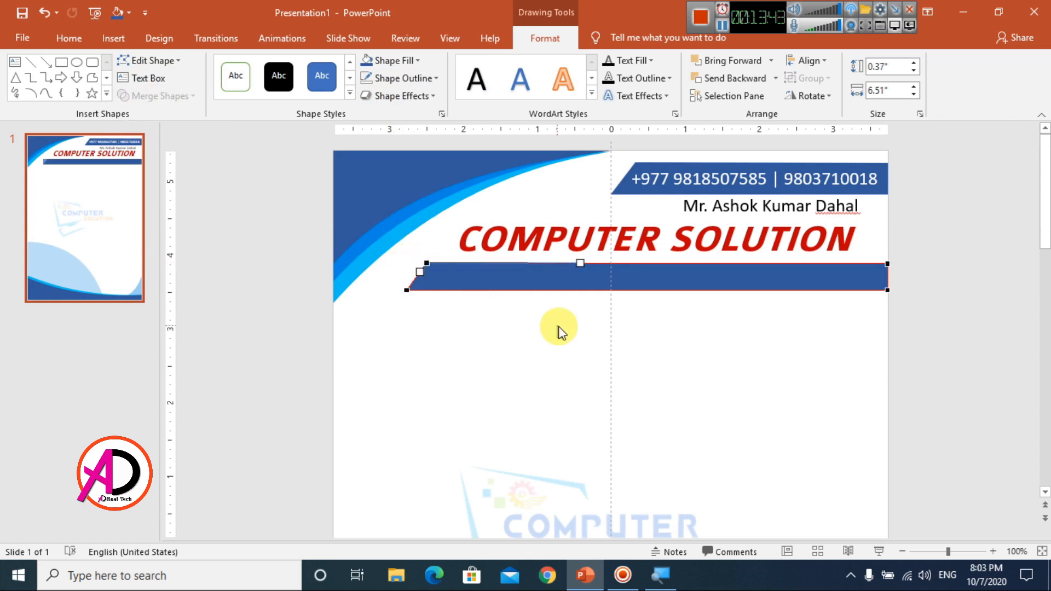
click(542, 328)
scroll(545, 335, down, 3)
Step: Copy the phone-number text box onto the lower blue bar
scroll(542, 335, up, 1)
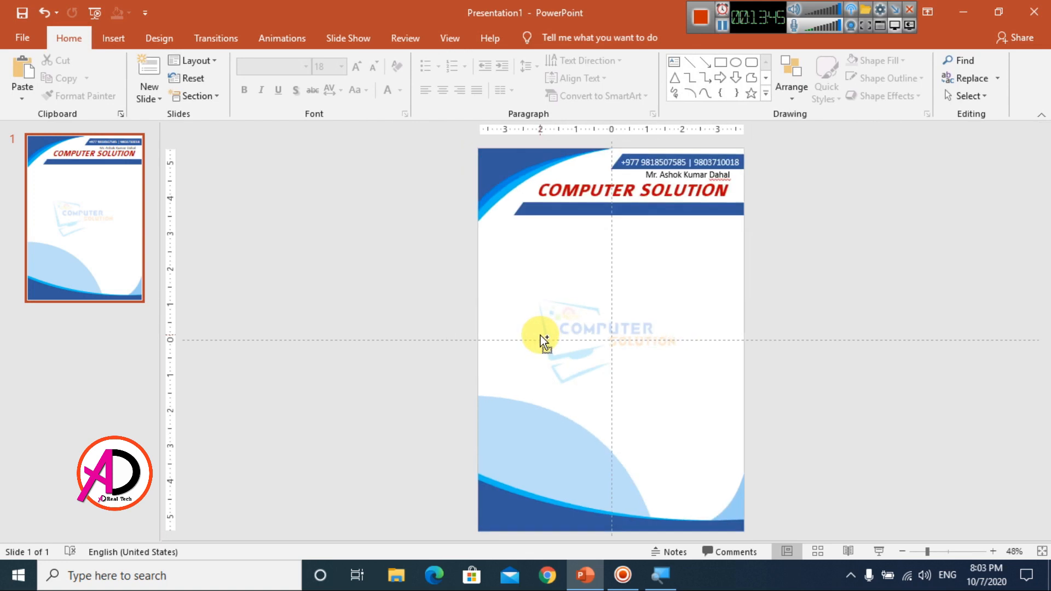
scroll(540, 335, down, 1)
scroll(604, 317, up, 1)
ctrl+scroll(614, 316, up, 1)
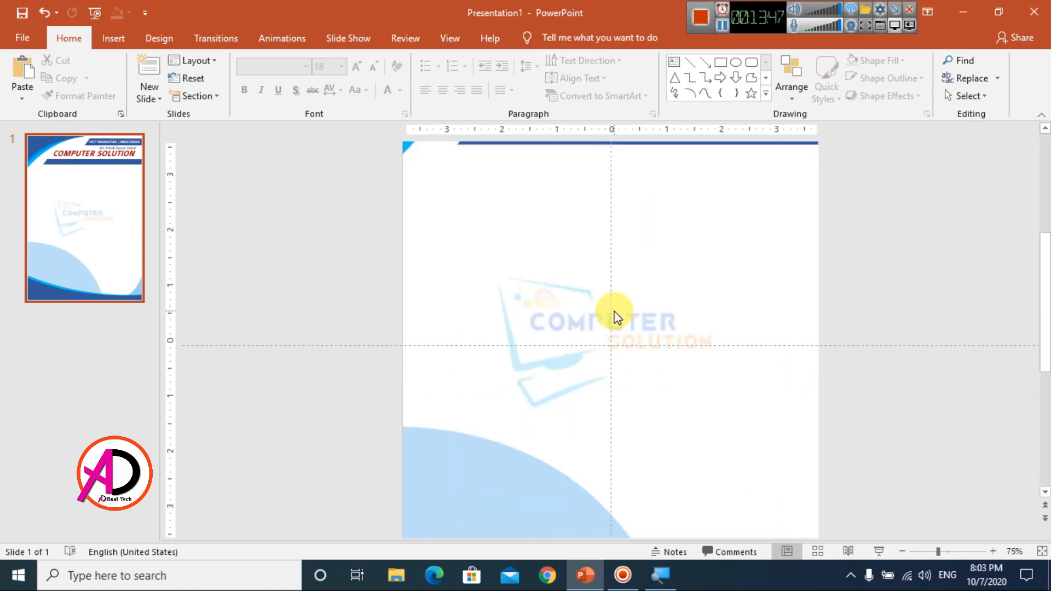
scroll(627, 308, up, 1)
click(642, 242)
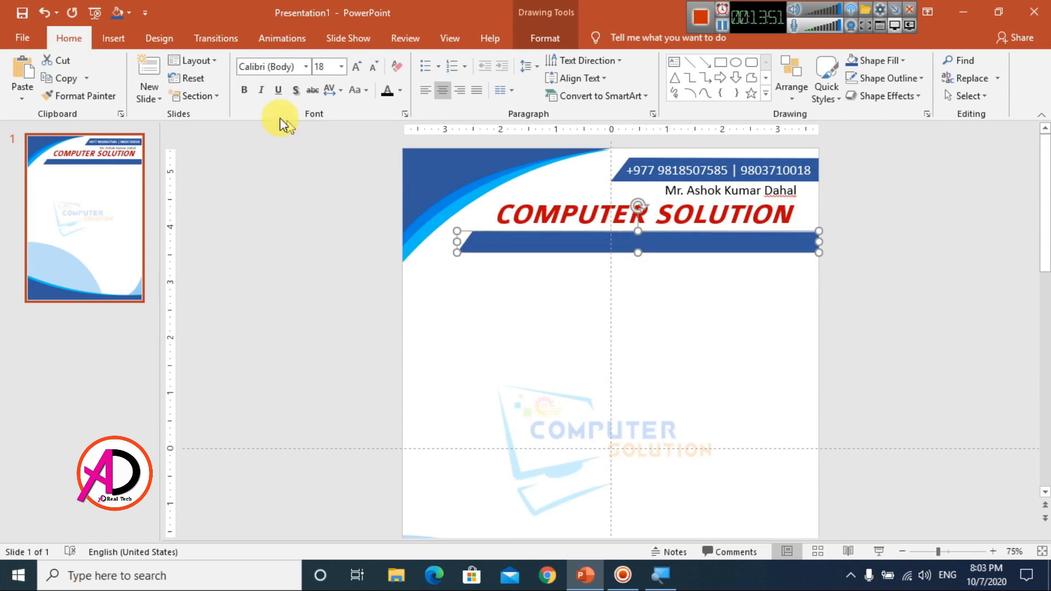
click(539, 343)
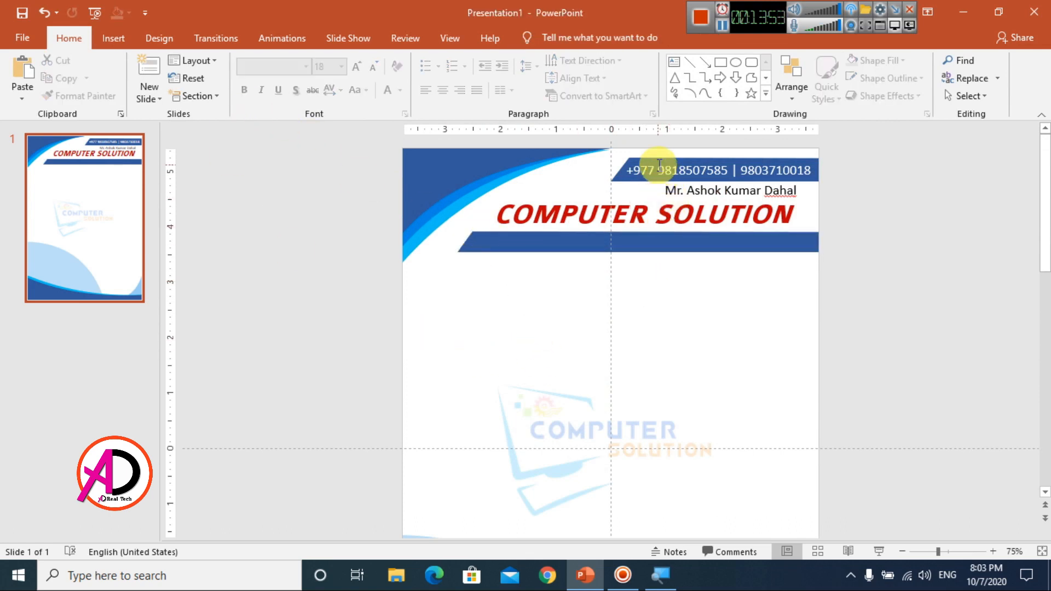
click(657, 184)
drag(650, 181, 495, 252)
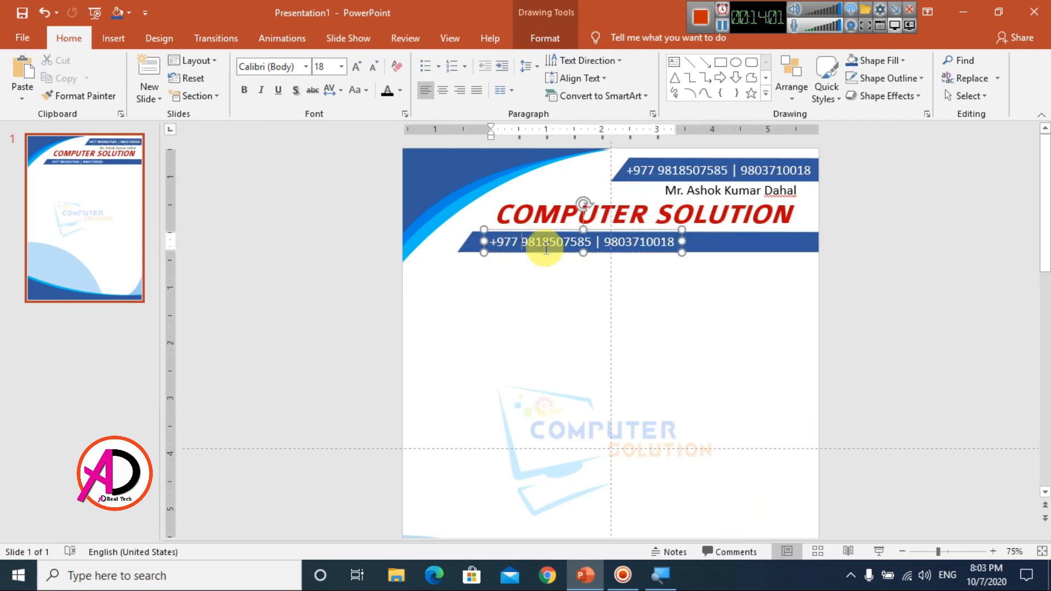
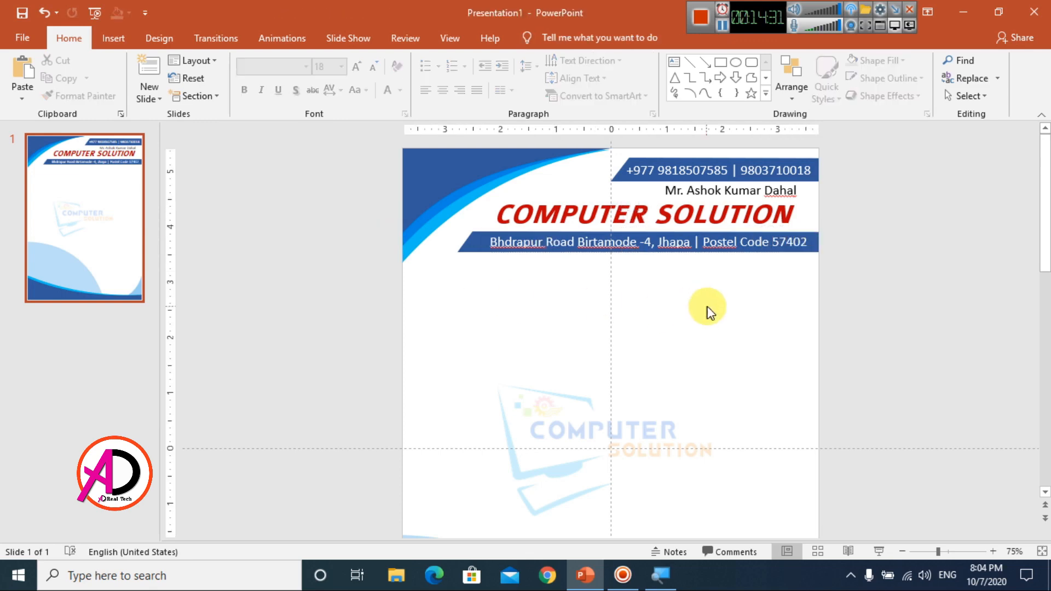
Step: Type the business address and postal code, correcting 'Postel' to 'Postal'
scroll(734, 303, up, 5)
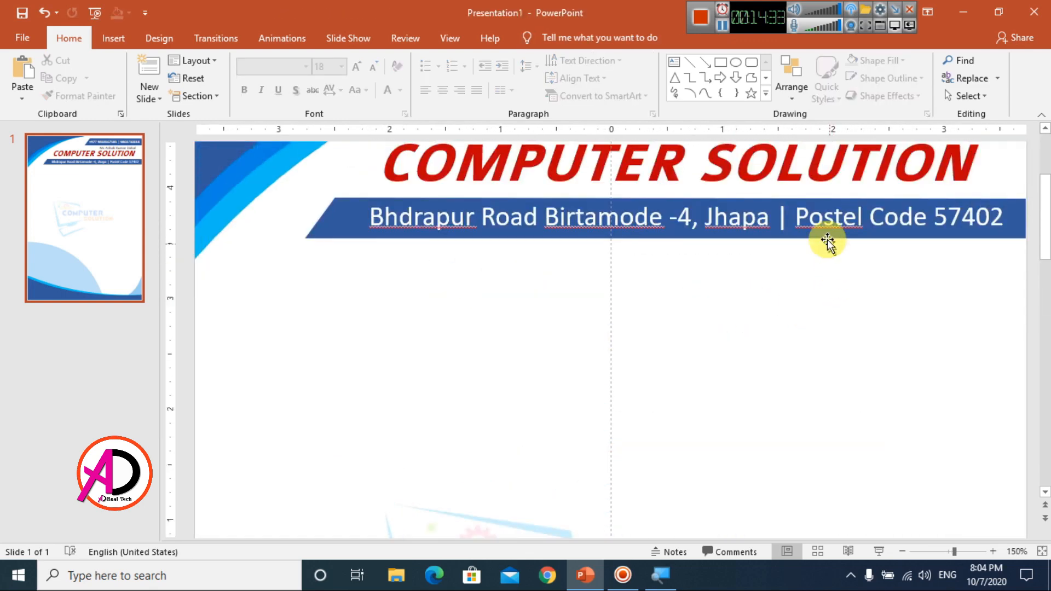
right_click(822, 223)
click(857, 233)
scroll(718, 334, down, 6)
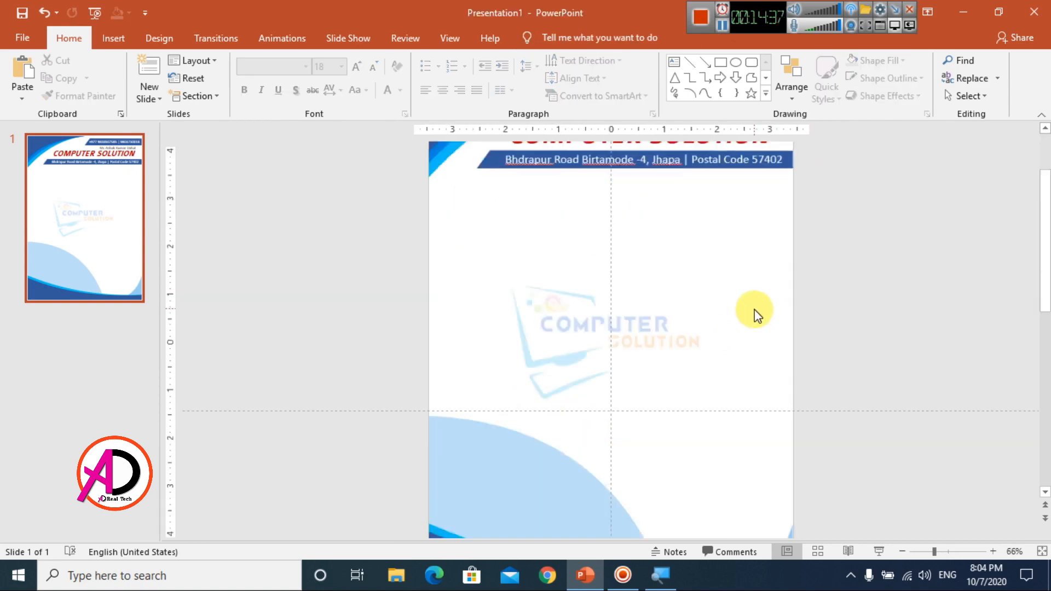
scroll(755, 317, up, 5)
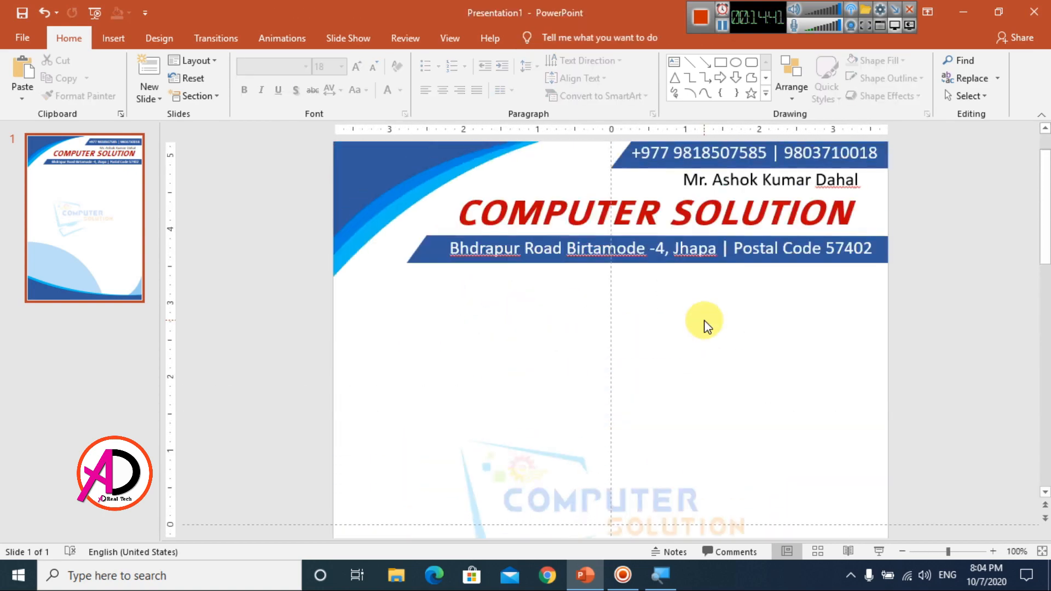
Step: Make the address text bold italic and shift its box slightly left
click(539, 272)
key(ctrl+a)
click(261, 89)
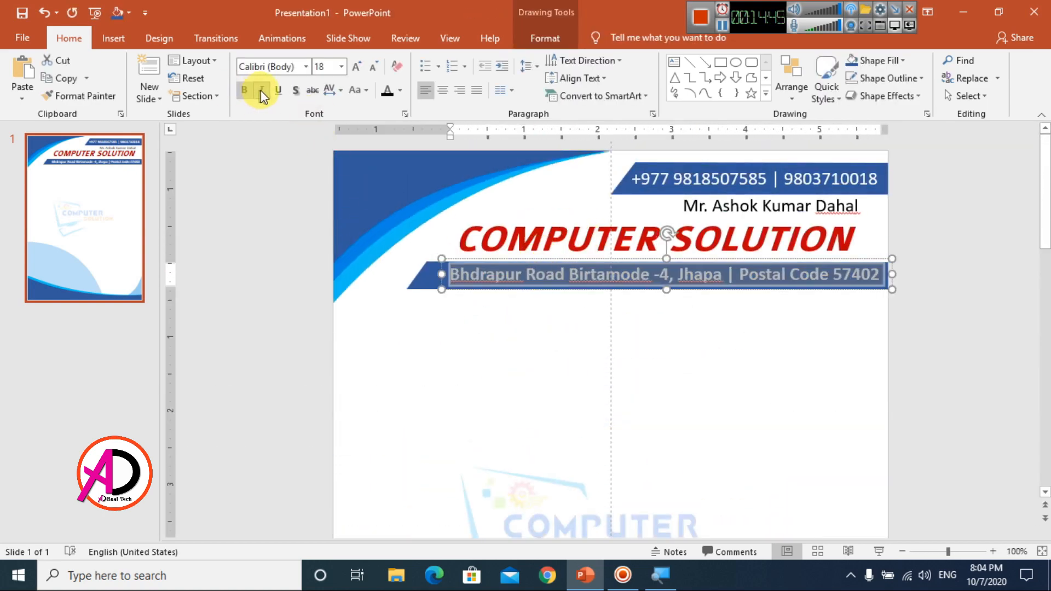
drag(463, 289, 457, 289)
key(ctrl+b)
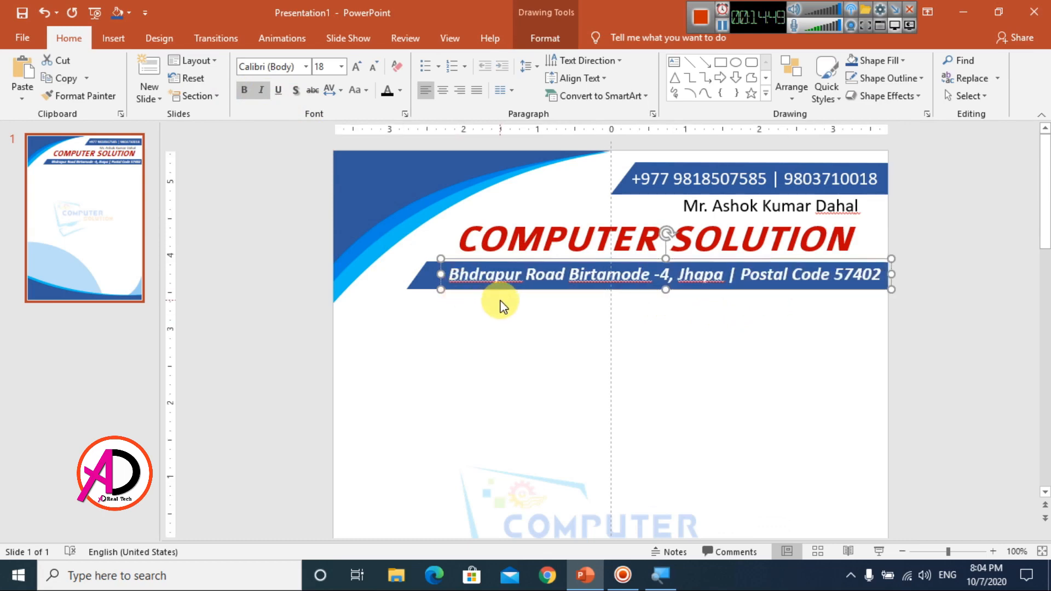
click(852, 340)
scroll(777, 317, up, 2)
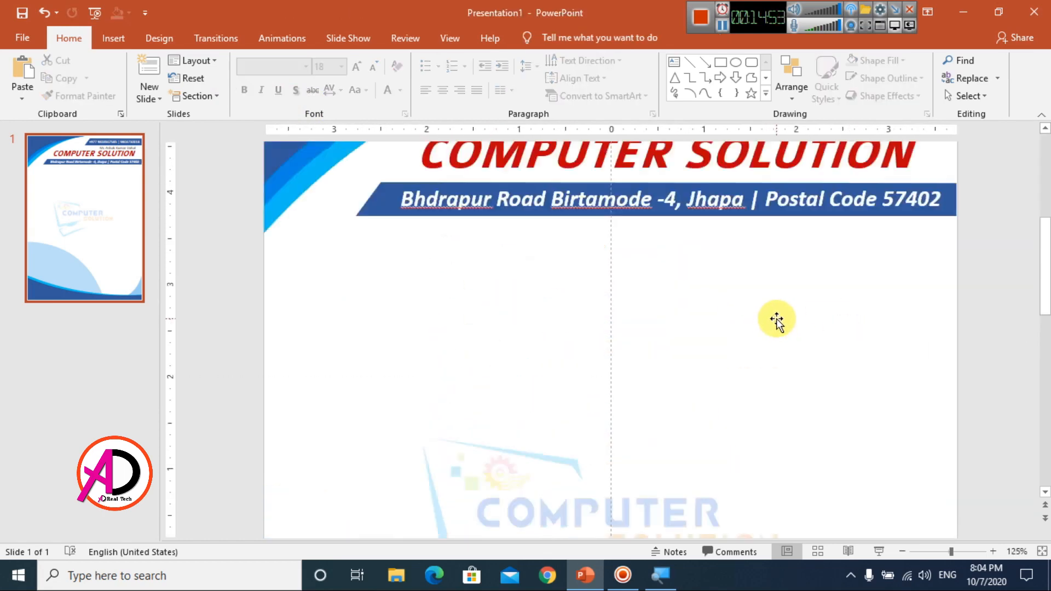
Step: Nudge the bar and address up, set the address to 16 pt, and centre it on the bar
click(361, 305)
key(Up)
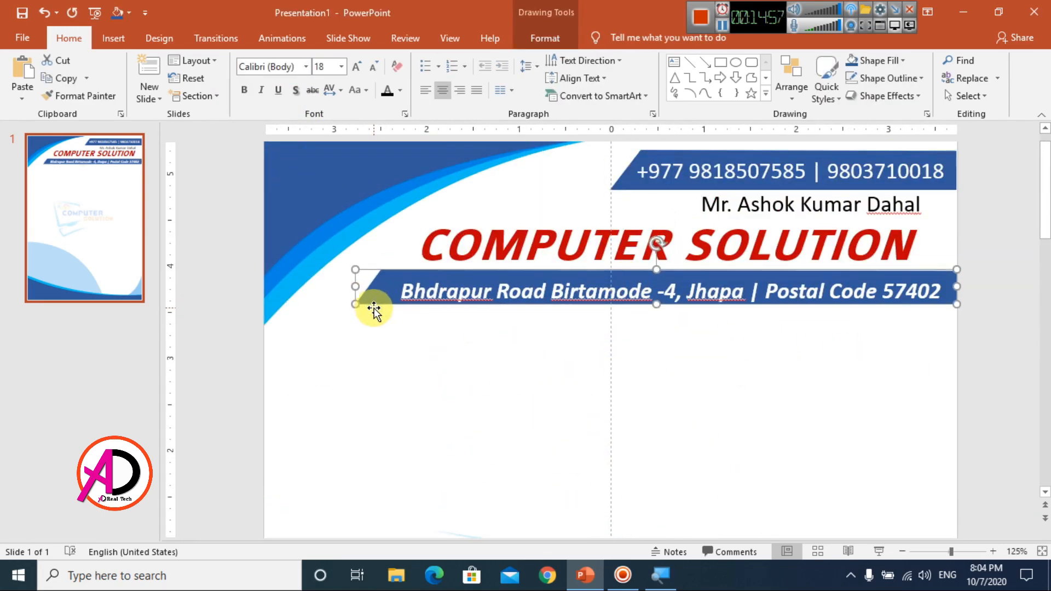
click(553, 304)
key(Up)
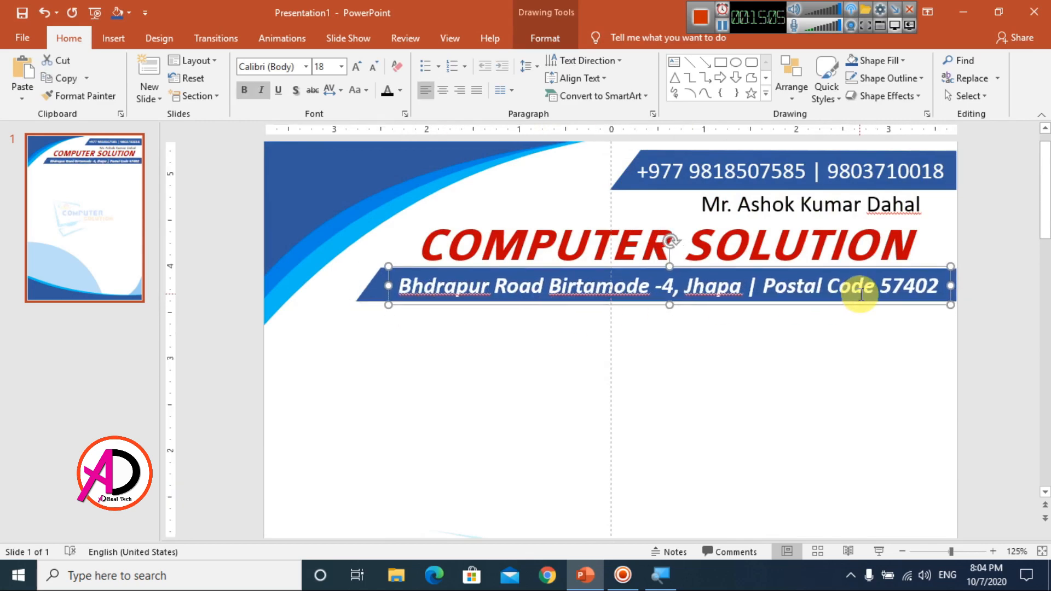
double_click(810, 287)
key(ctrl+a)
click(373, 68)
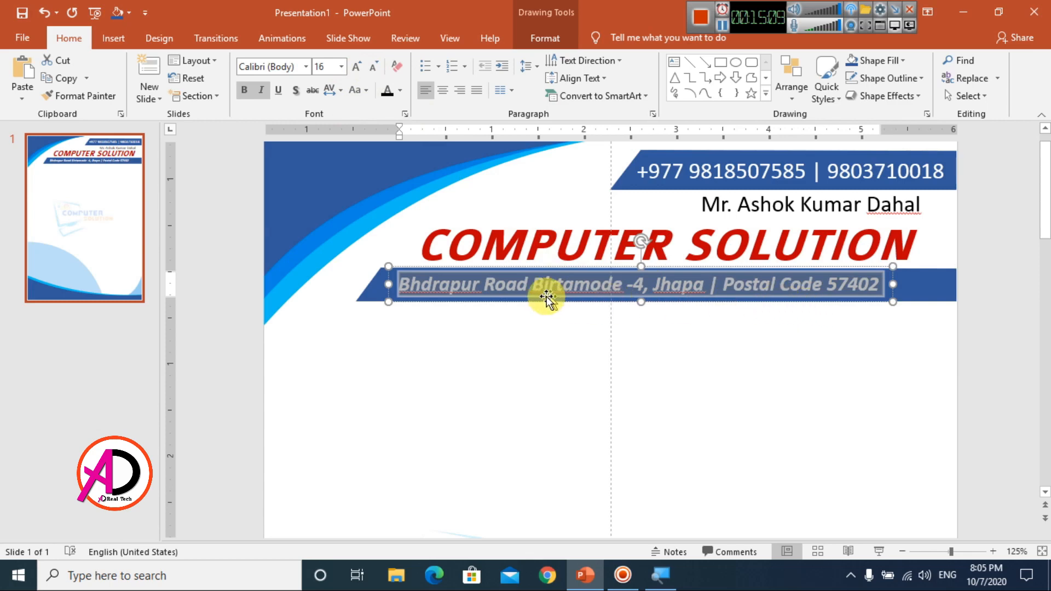
click(403, 304)
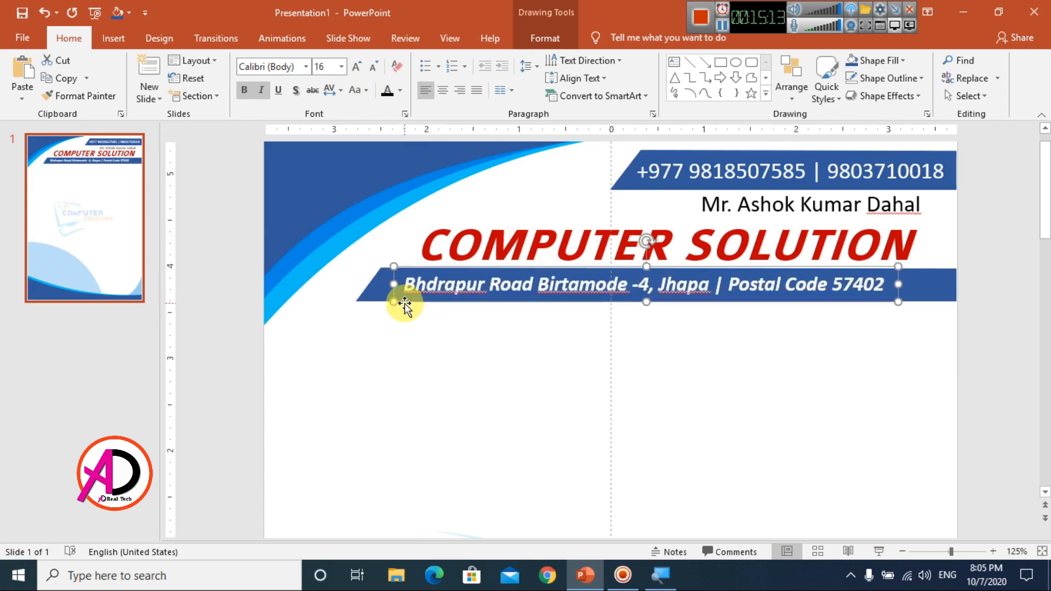
key(Right)
key(Right)
key(Right)
key(Right)
Step: Change the contact's name line to the Bahnschrift SemiBold font
click(734, 204)
key(ctrl+a)
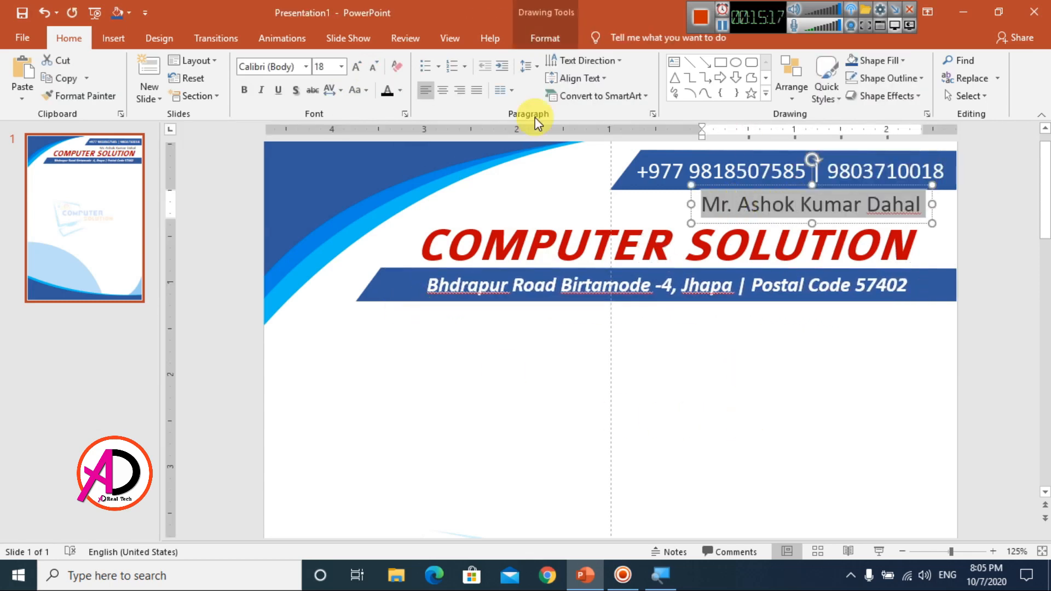
click(306, 65)
scroll(289, 254, down, 10)
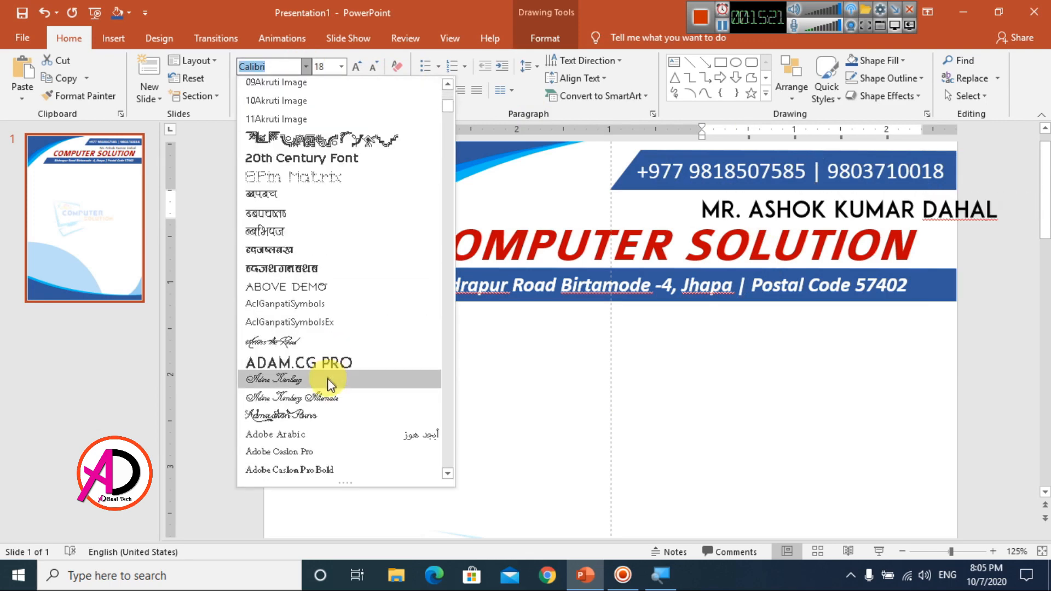
scroll(300, 321, down, 8)
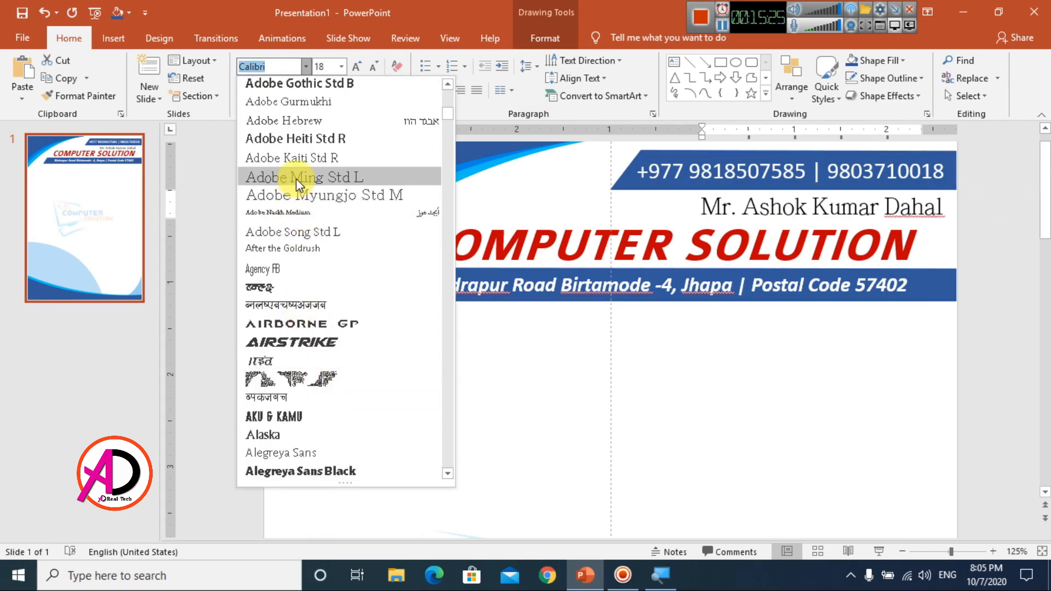
scroll(293, 350, down, 12)
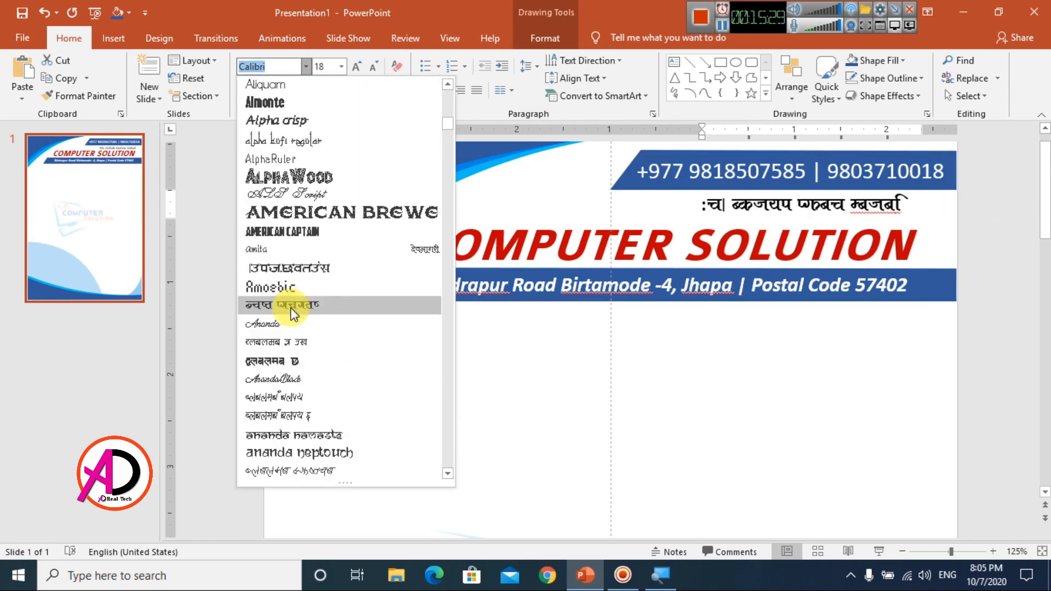
scroll(291, 384, down, 10)
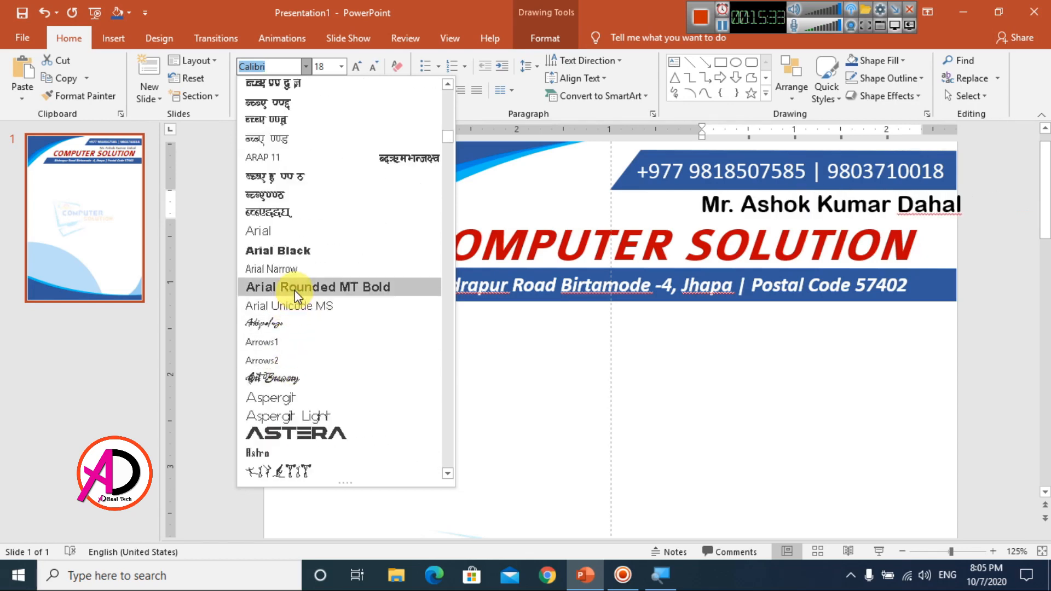
click(290, 416)
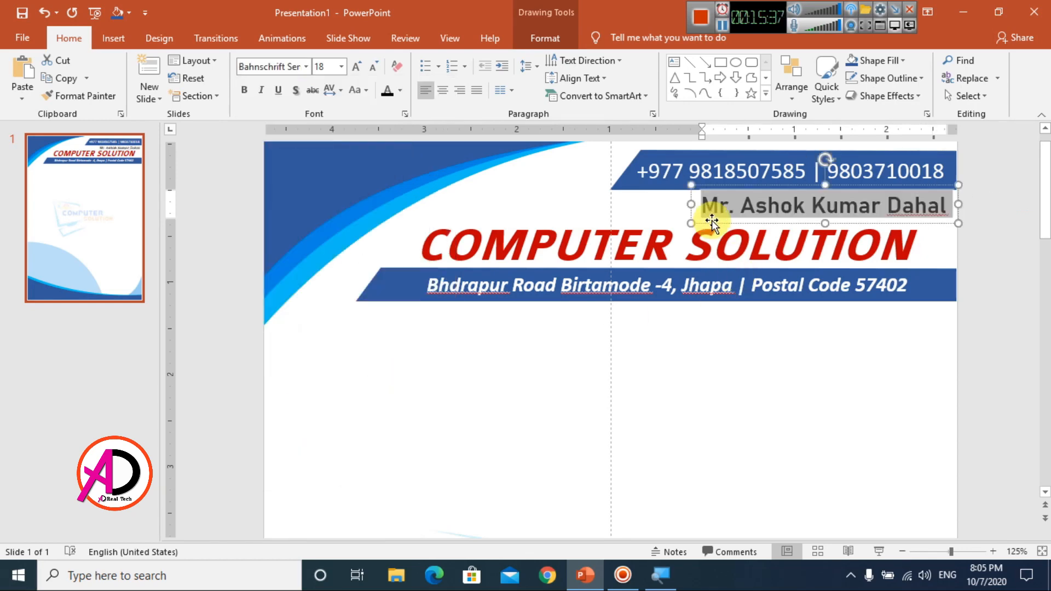
click(617, 270)
Step: Set the COMPUTER SOLUTION title font to Arial Black
triple_click(605, 244)
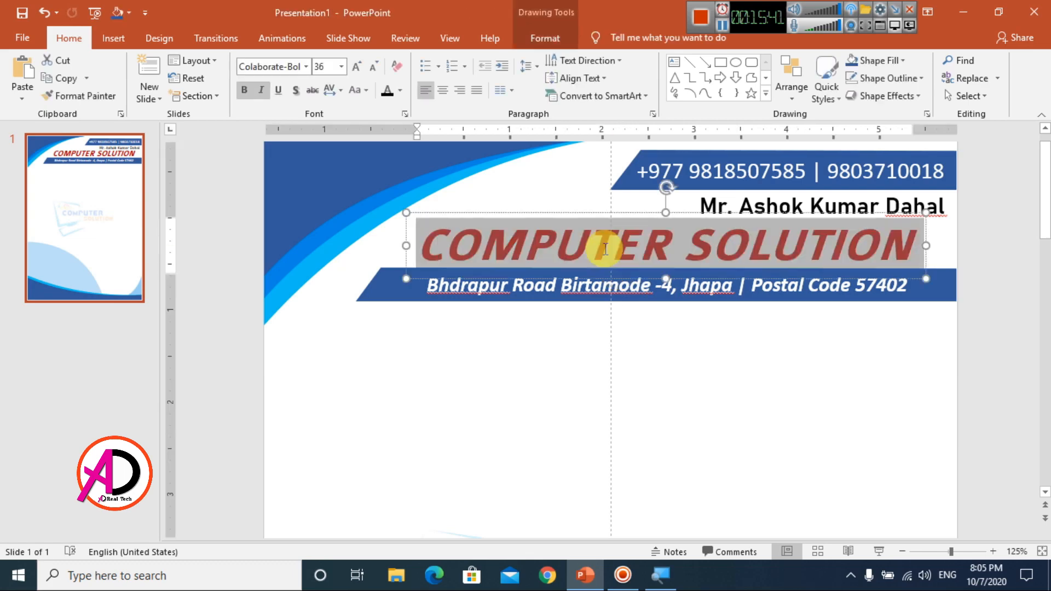
click(306, 67)
scroll(309, 339, down, 10)
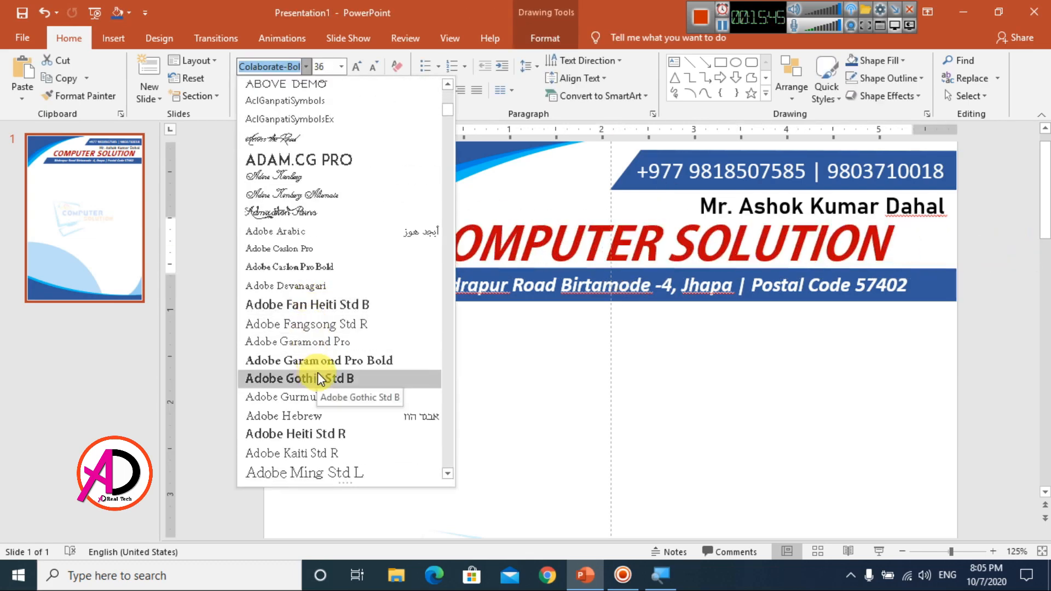
scroll(309, 286, down, 8)
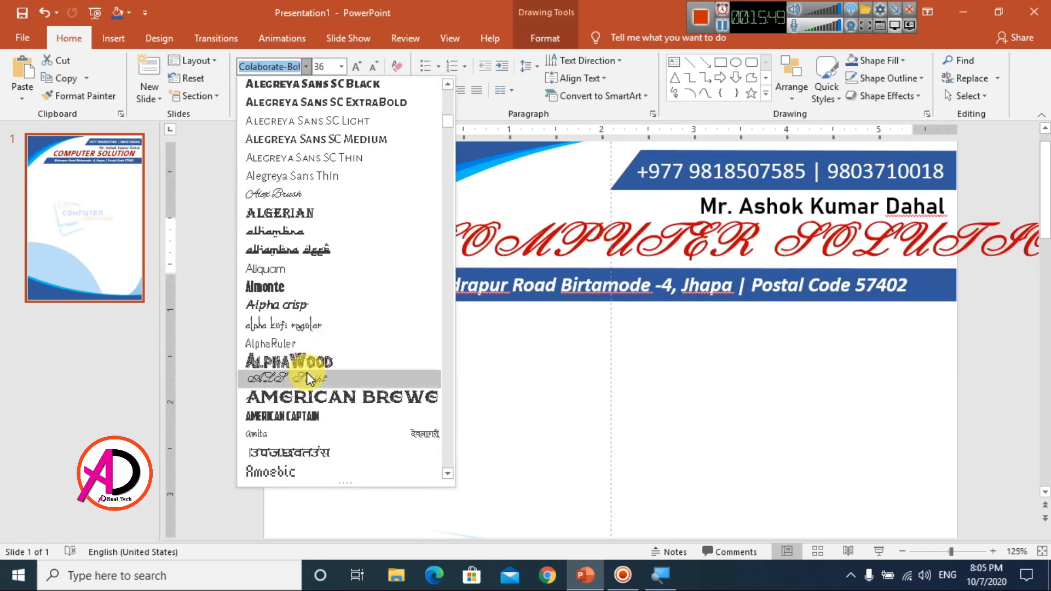
text(Arial)
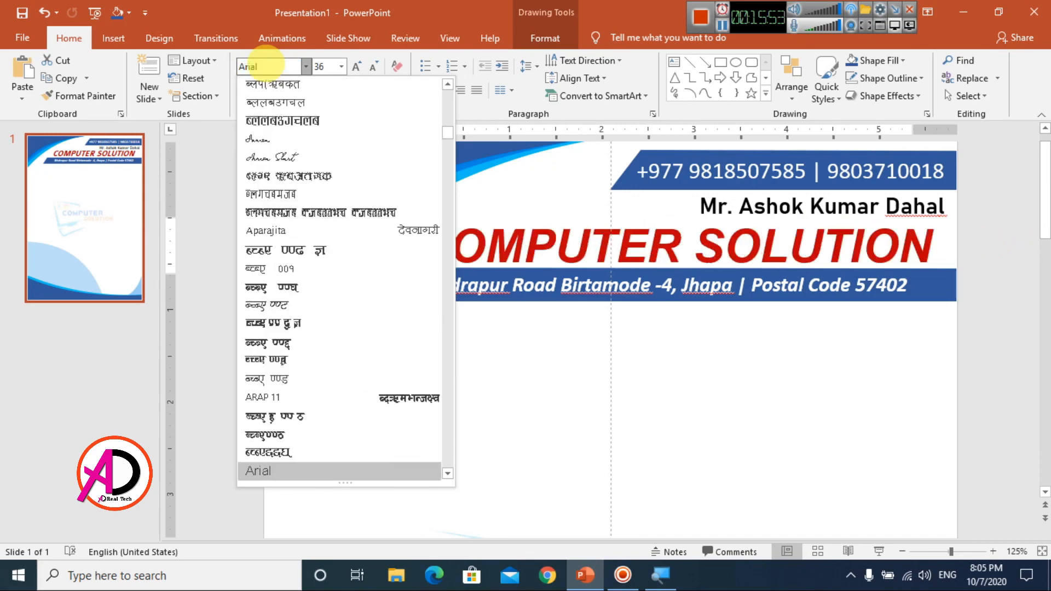
key(Return)
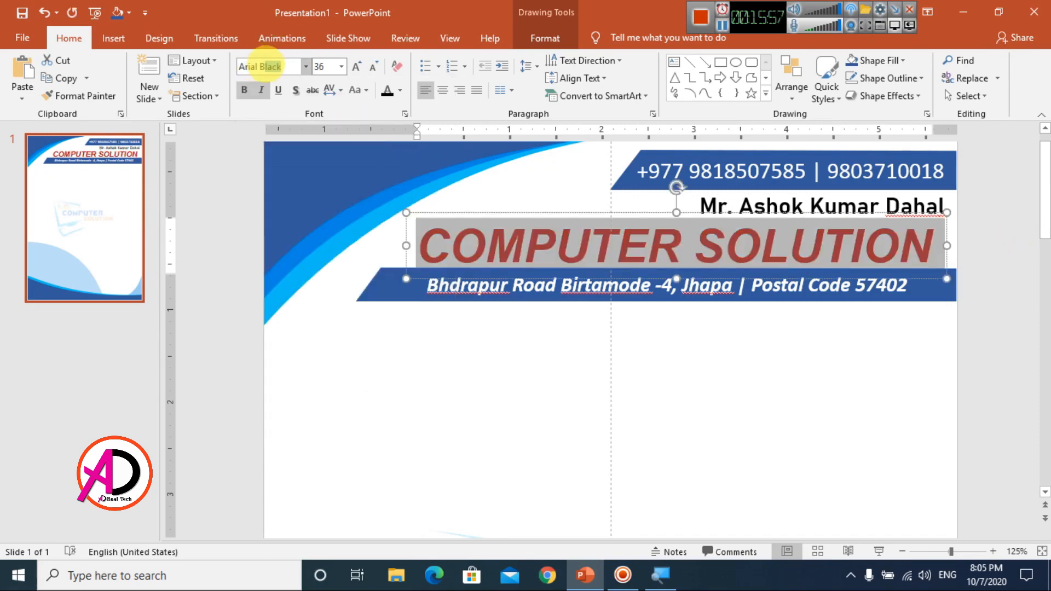
key(Return)
click(512, 219)
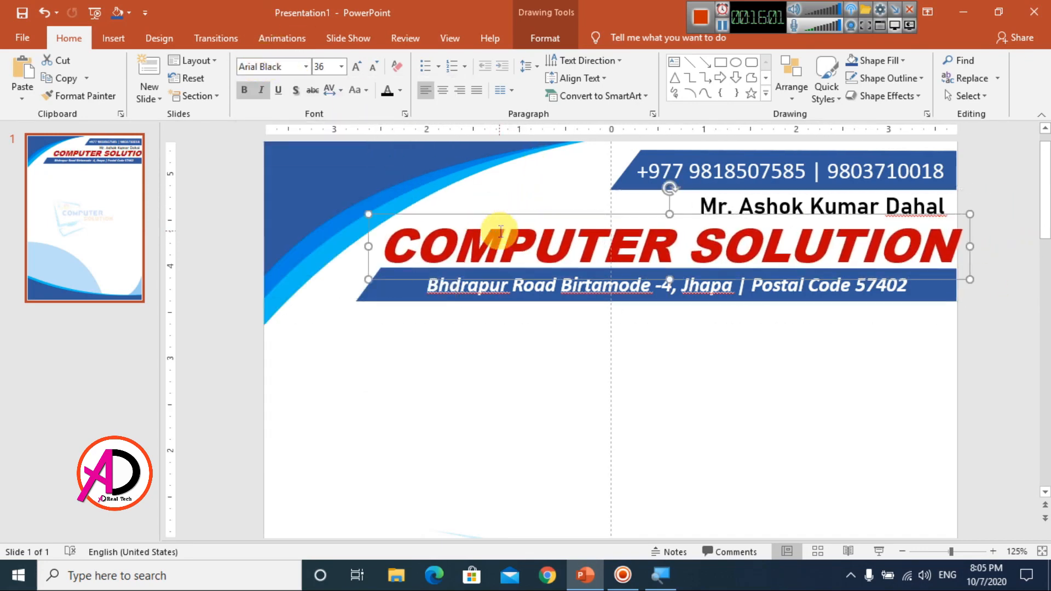
Step: Shrink the title to 28 pt and move its box to the right
triple_click(500, 232)
click(377, 71)
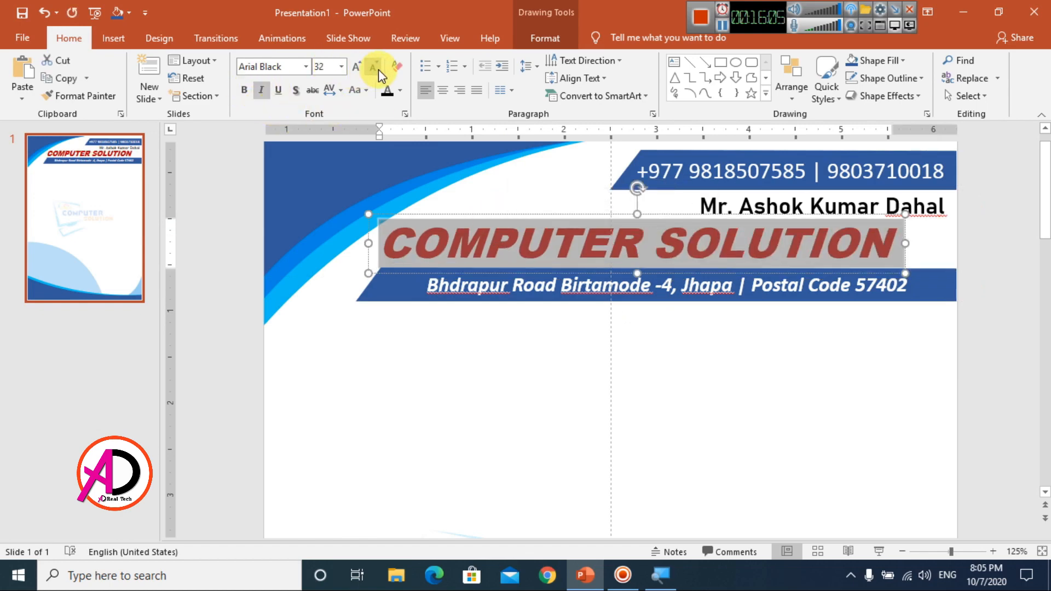
click(979, 401)
drag(657, 251, 674, 276)
triple_click(494, 233)
click(374, 67)
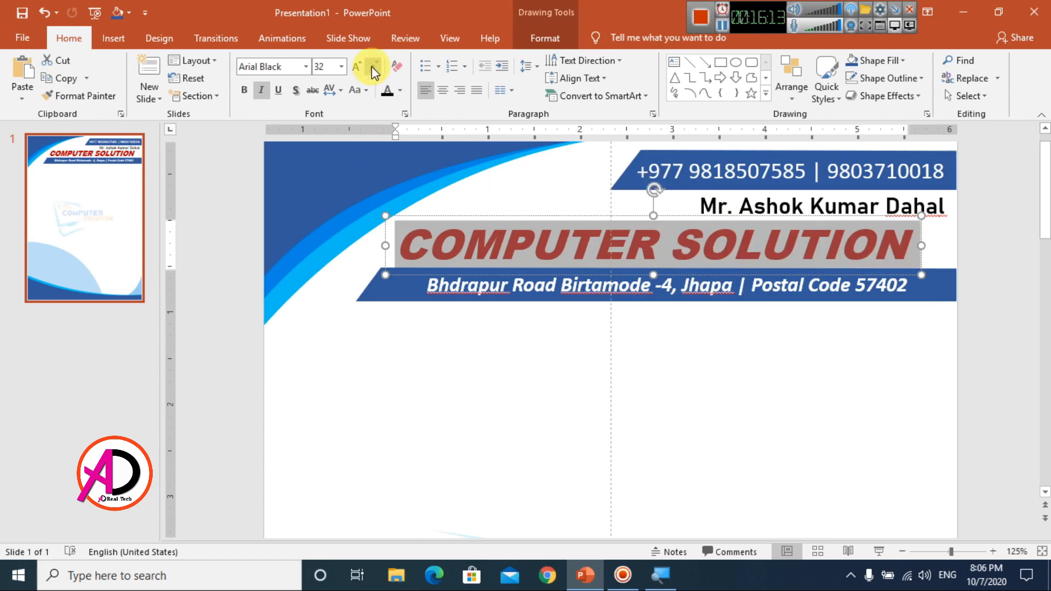
drag(395, 272, 508, 215)
Step: Reduce the name line to 14 pt and nudge it slightly down and left
triple_click(791, 199)
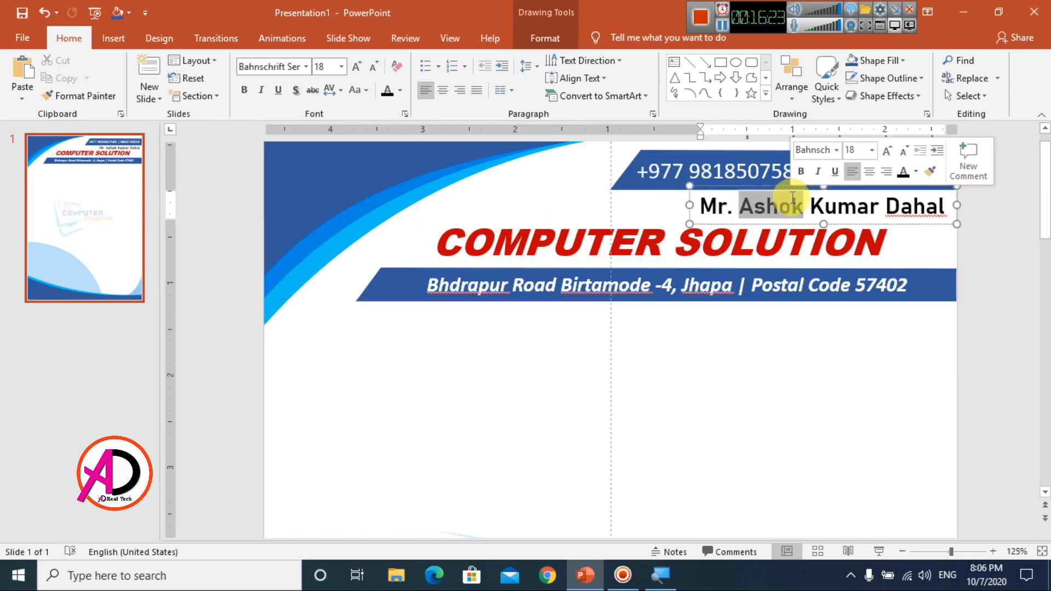
click(378, 69)
click(378, 69)
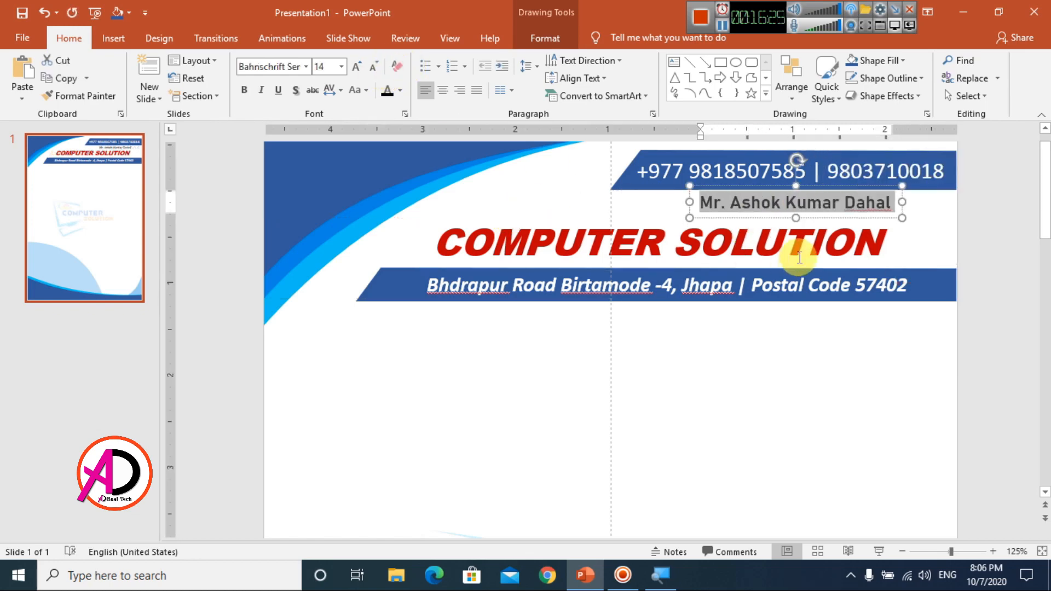
drag(733, 214, 728, 221)
click(829, 377)
scroll(825, 370, down, 8)
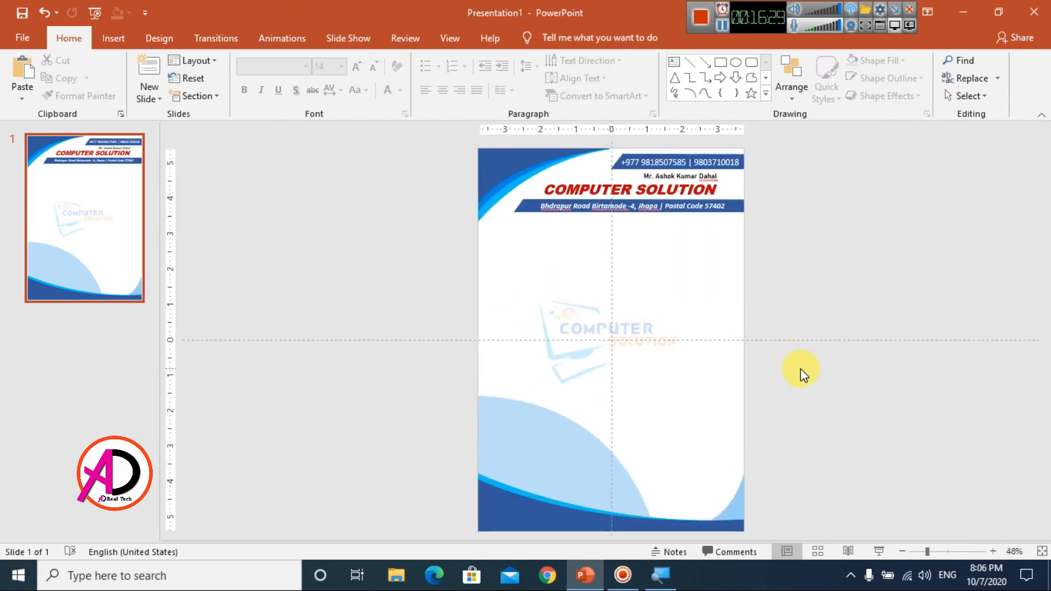
Step: Go to the File backstage Home page showing templates and recent presentations
scroll(800, 369, up, 1)
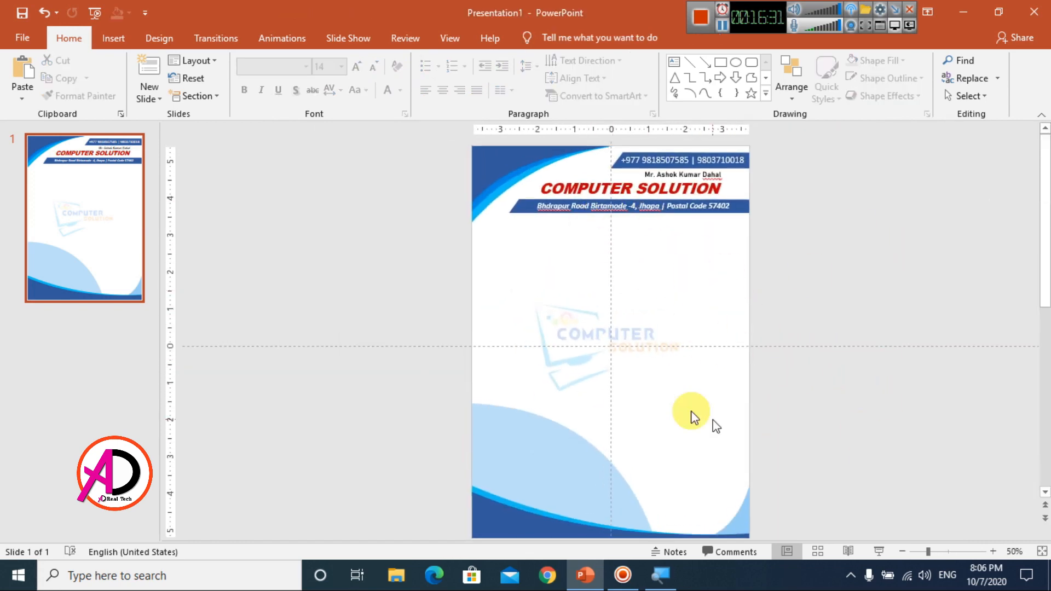
scroll(567, 327, down, 1)
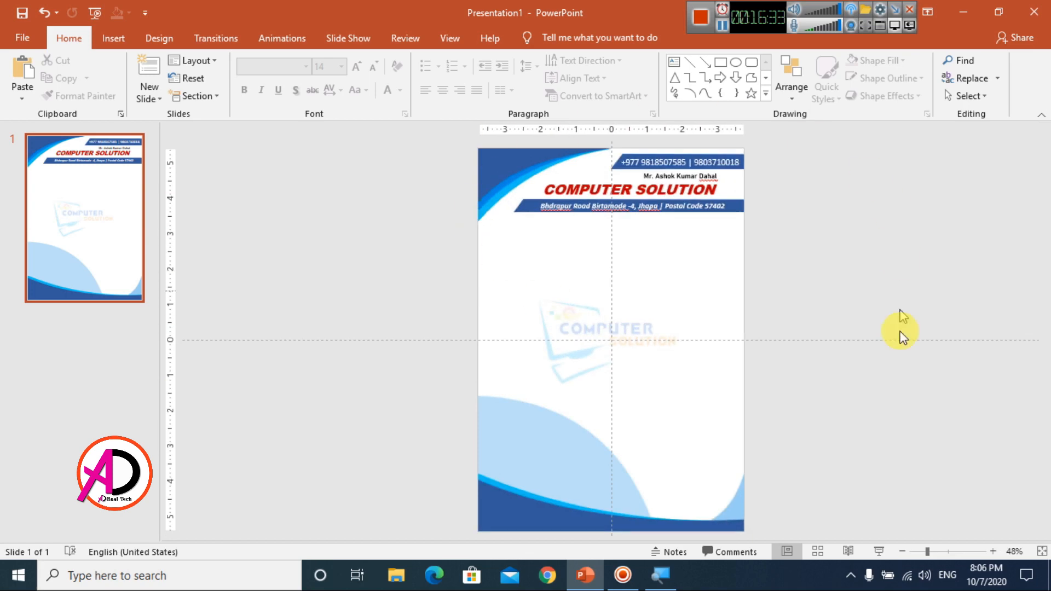
click(24, 38)
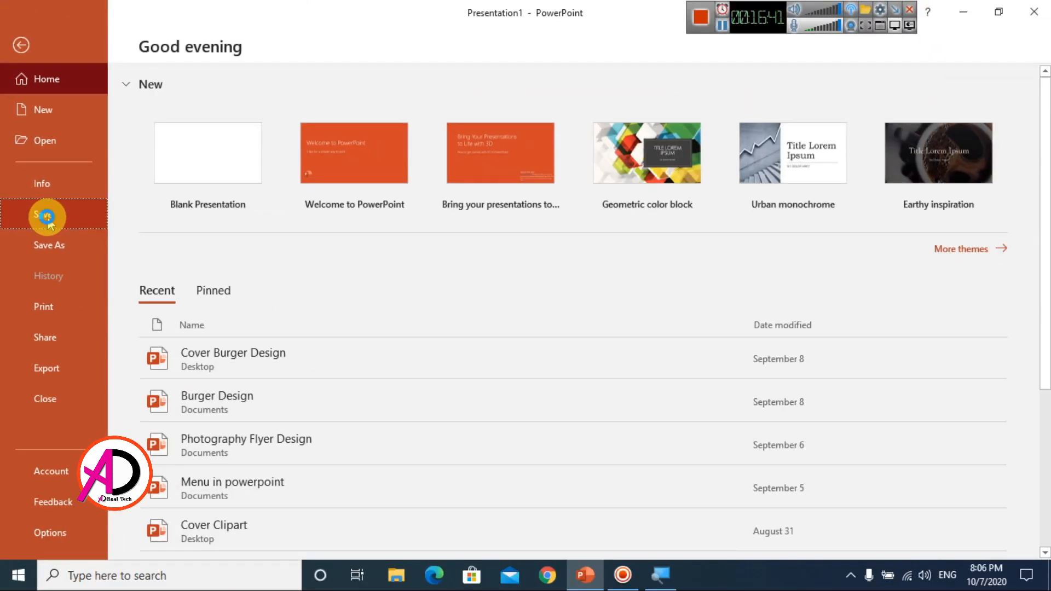
Step: Save the presentation to Documents as 'Letterhead design in powerpoint'
click(47, 217)
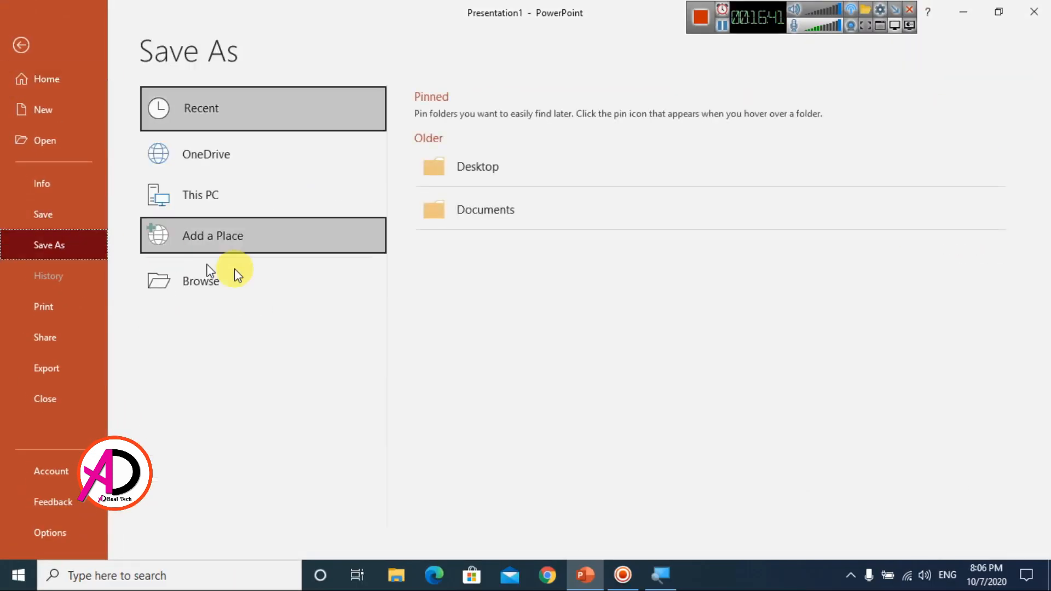
click(184, 280)
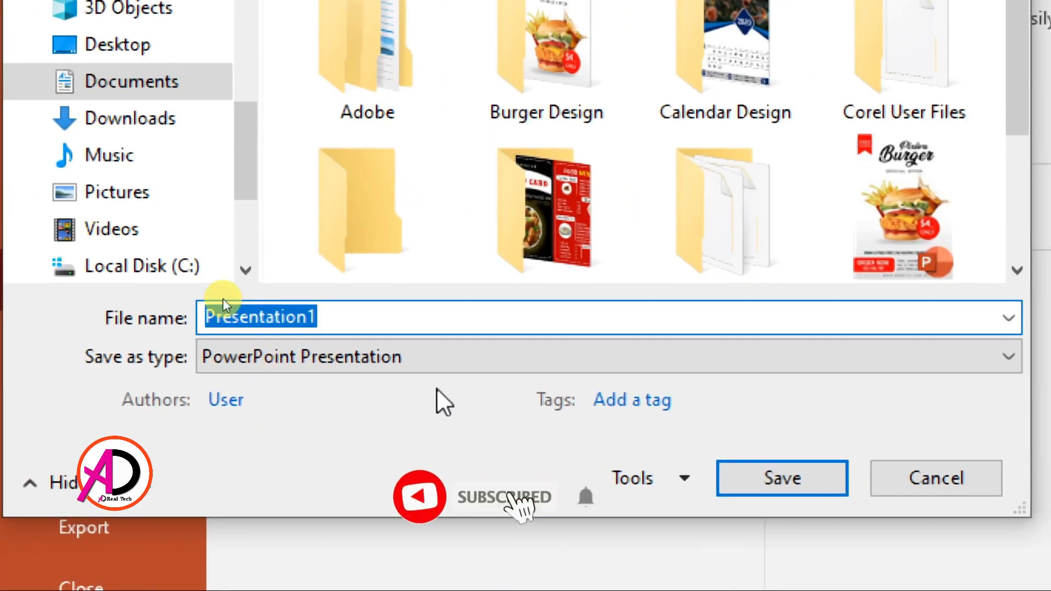
text(Letterhead design)
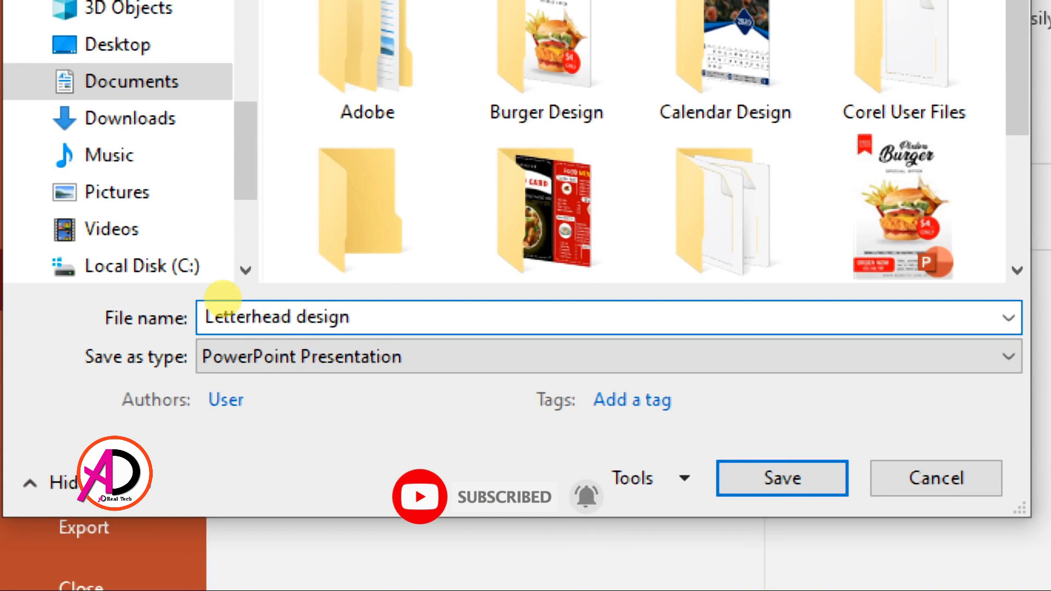
text( in powerpoint)
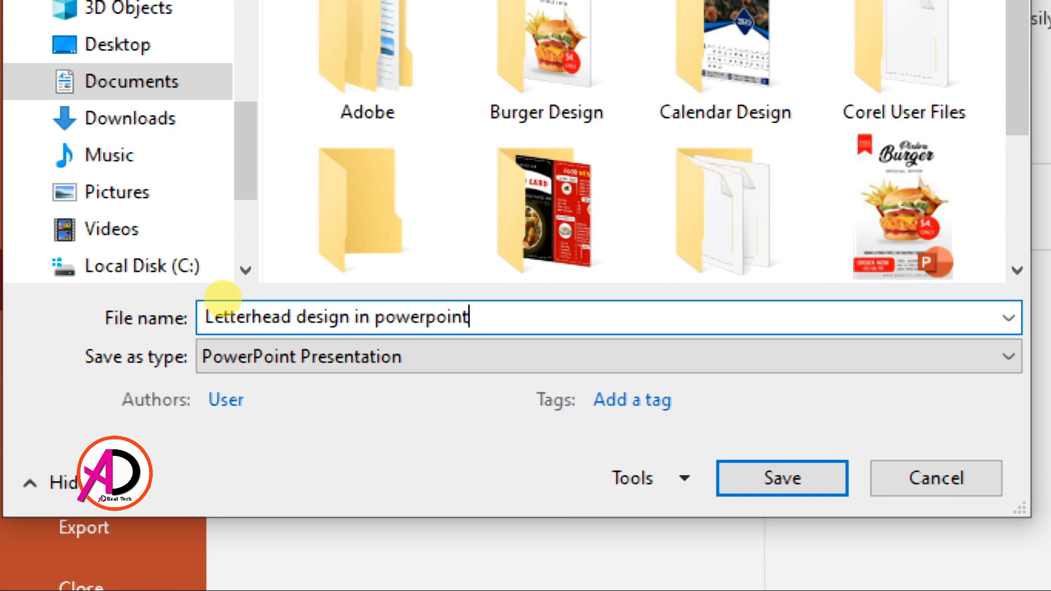
key(Return)
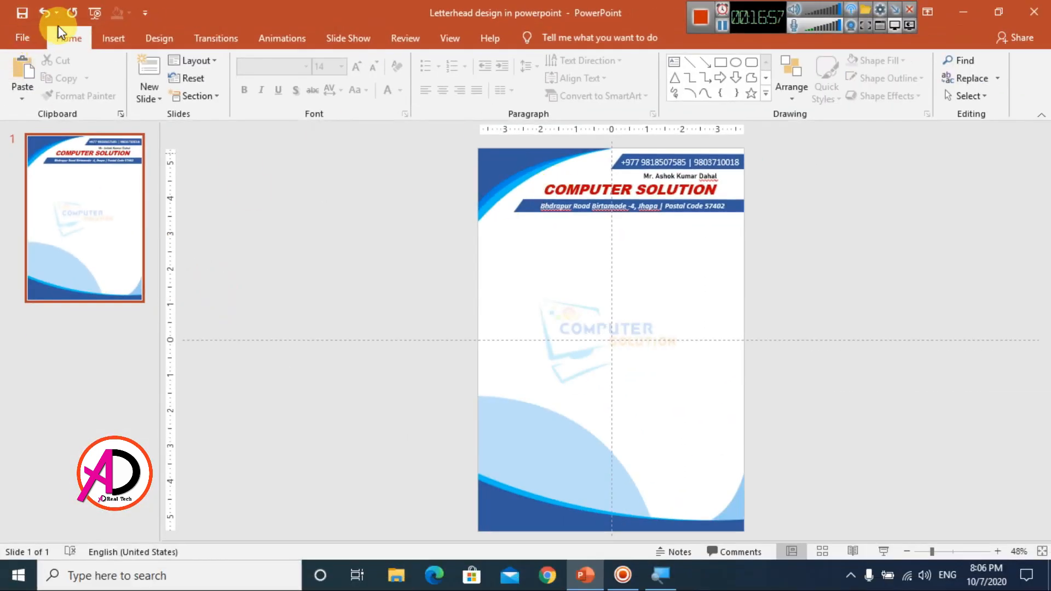
Step: Export only the current slide as a JPEG named 'Letterhead design in powerpoint'
click(24, 39)
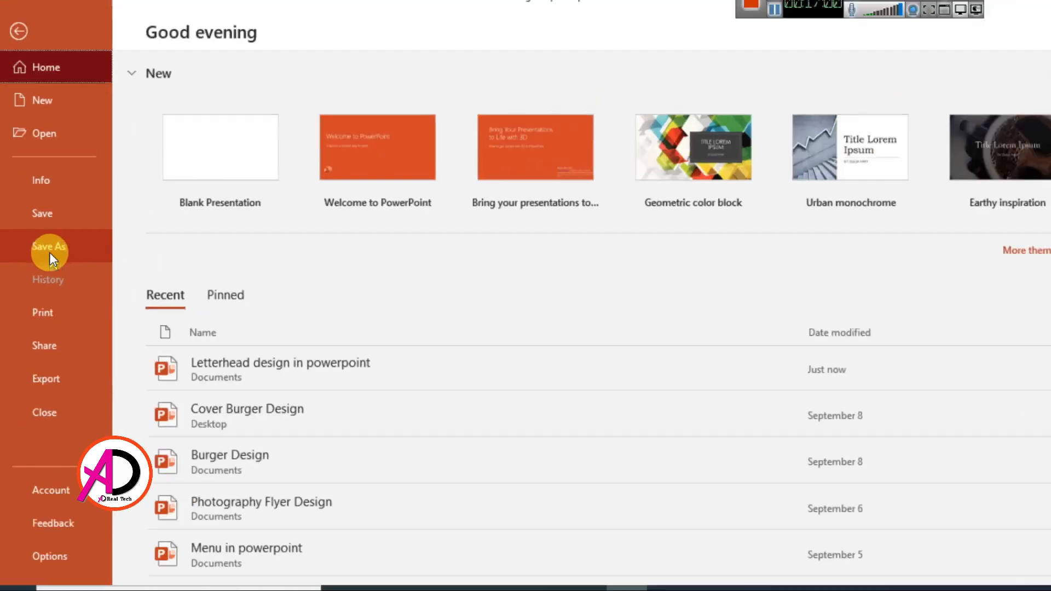
click(50, 251)
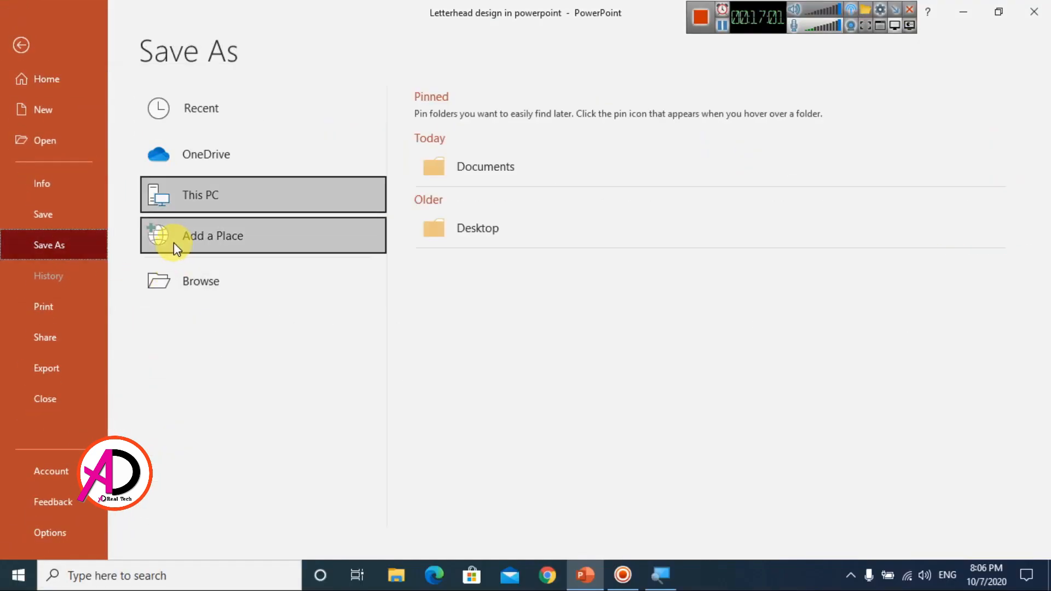
click(185, 281)
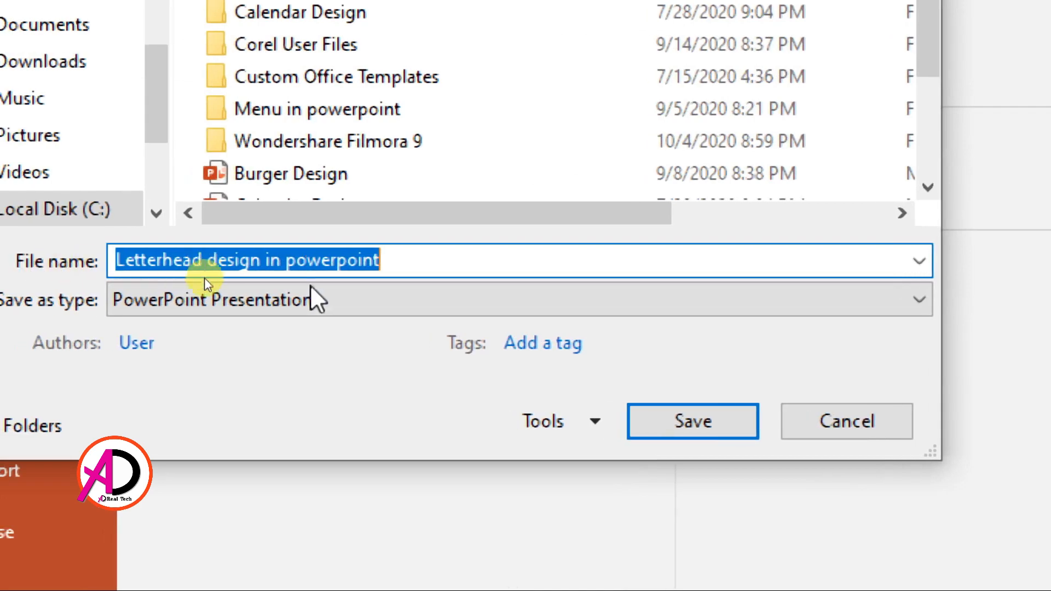
click(205, 282)
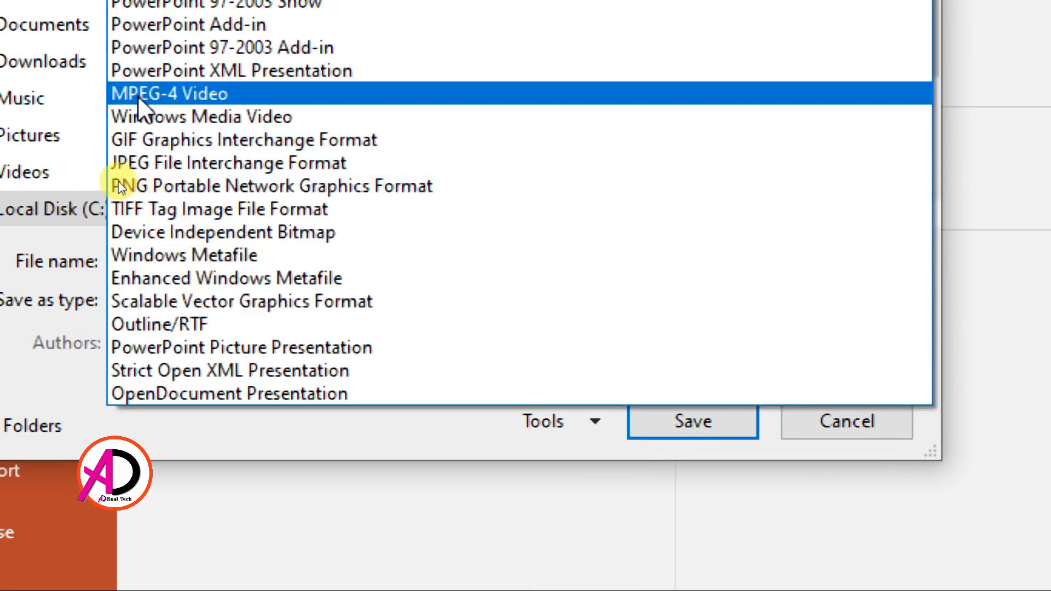
click(147, 164)
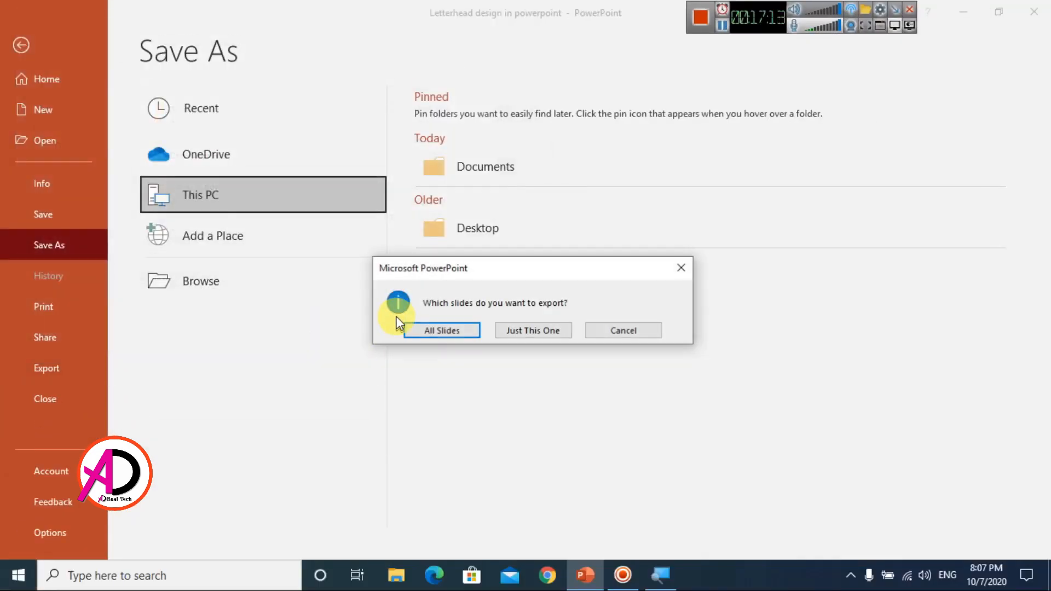
click(515, 330)
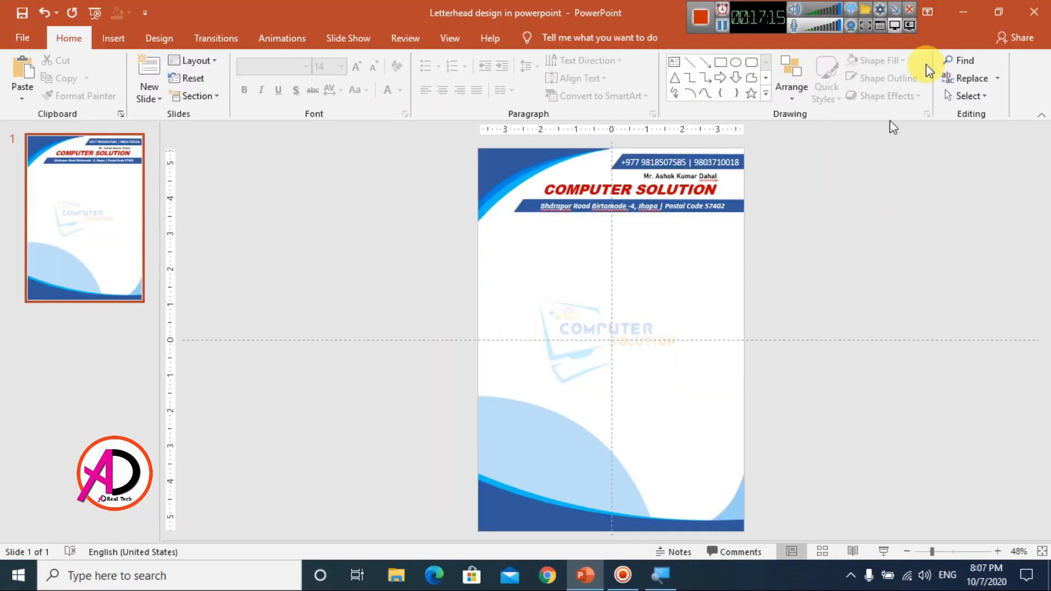
click(963, 12)
Step: Open 'Letterhead design in powerpoint.jpg' from This PC > Documents in Photos
double_click(34, 102)
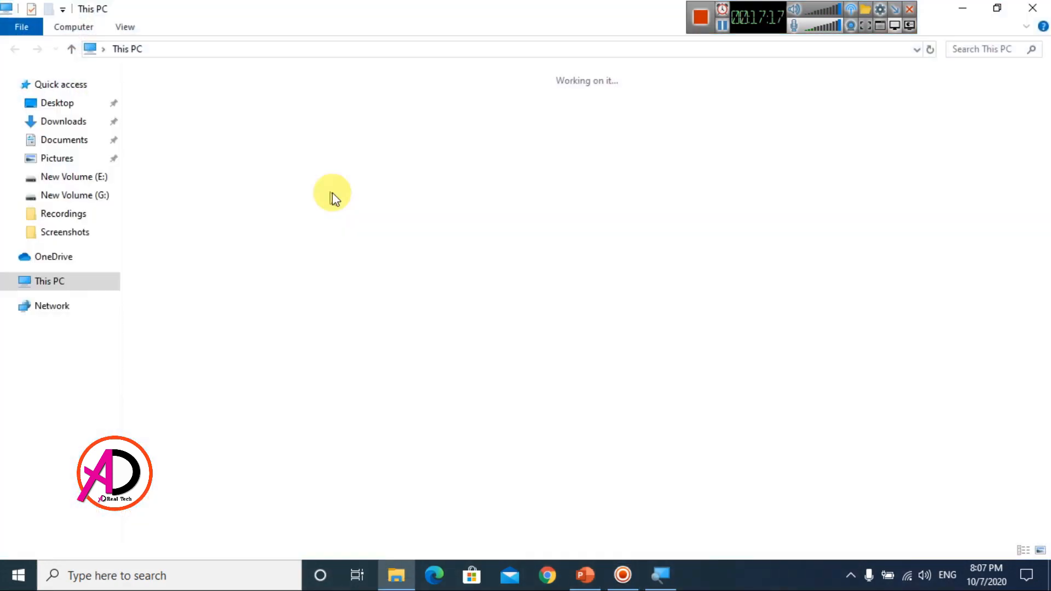
click(63, 140)
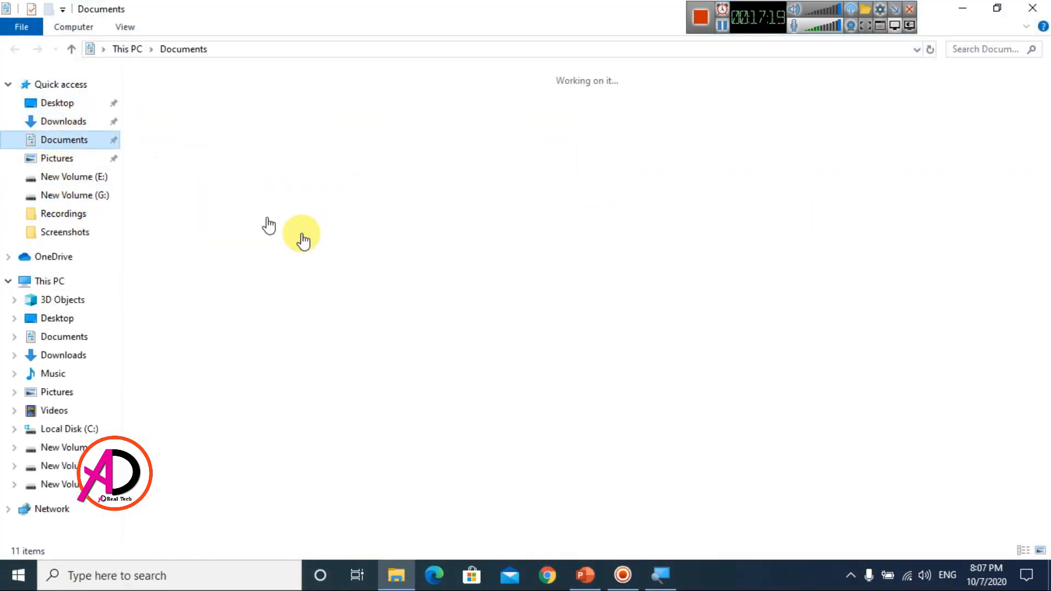
click(497, 324)
key(l)
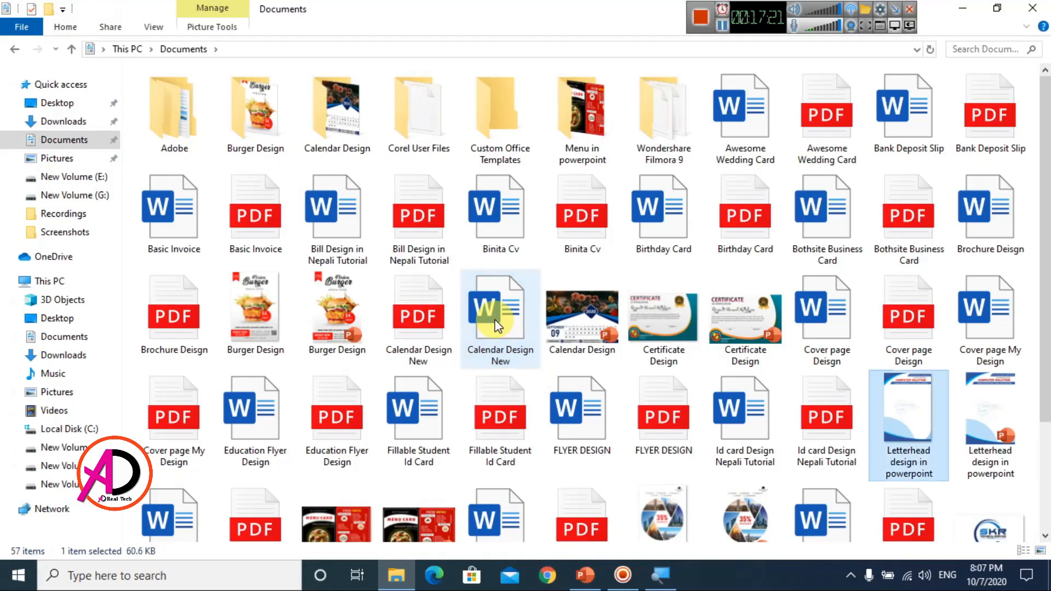
key(Return)
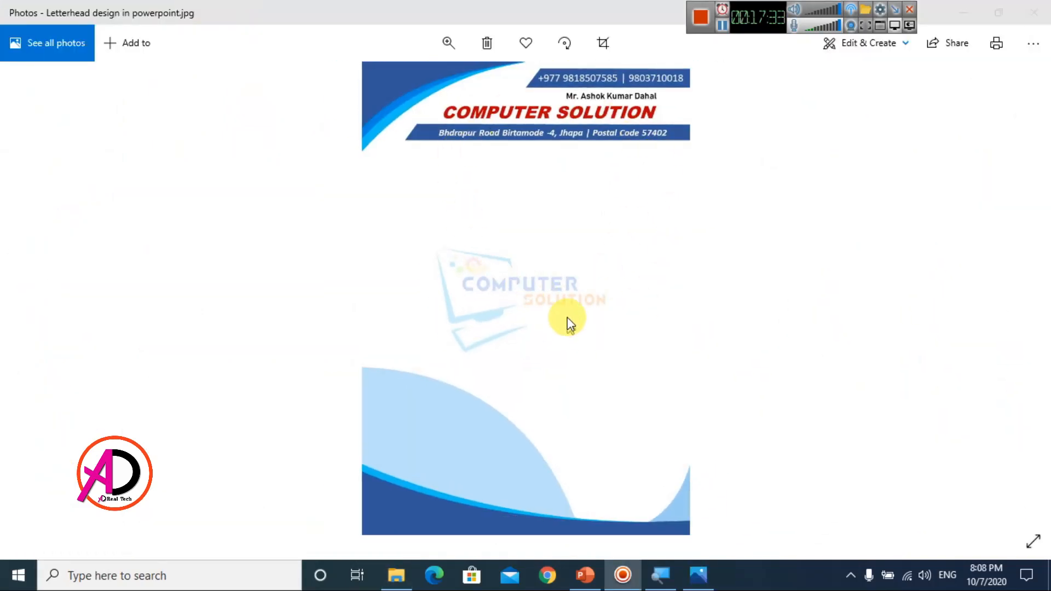
scroll(568, 313, up, 2)
scroll(566, 309, down, 2)
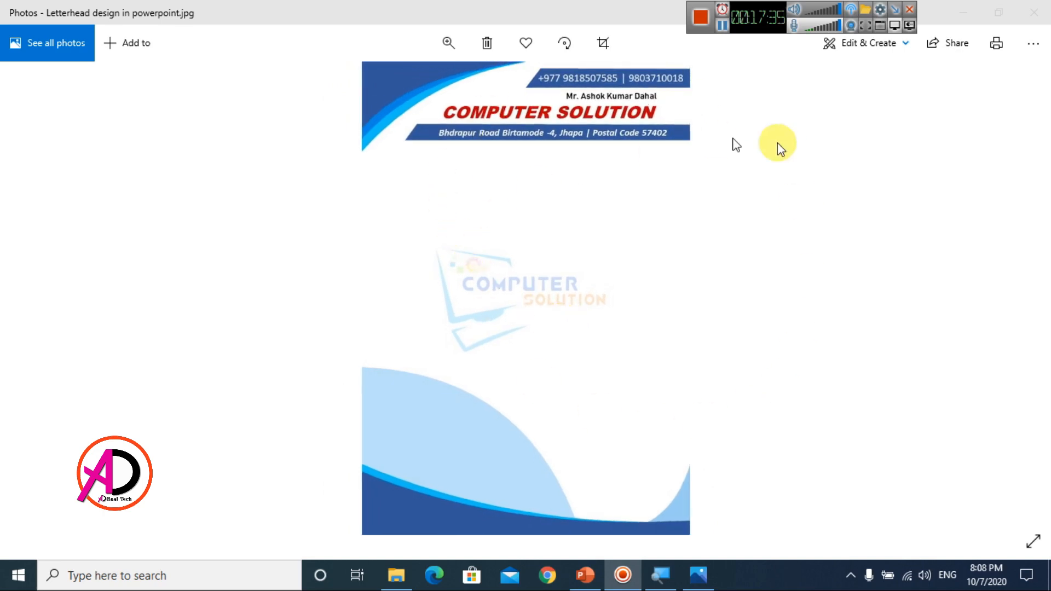